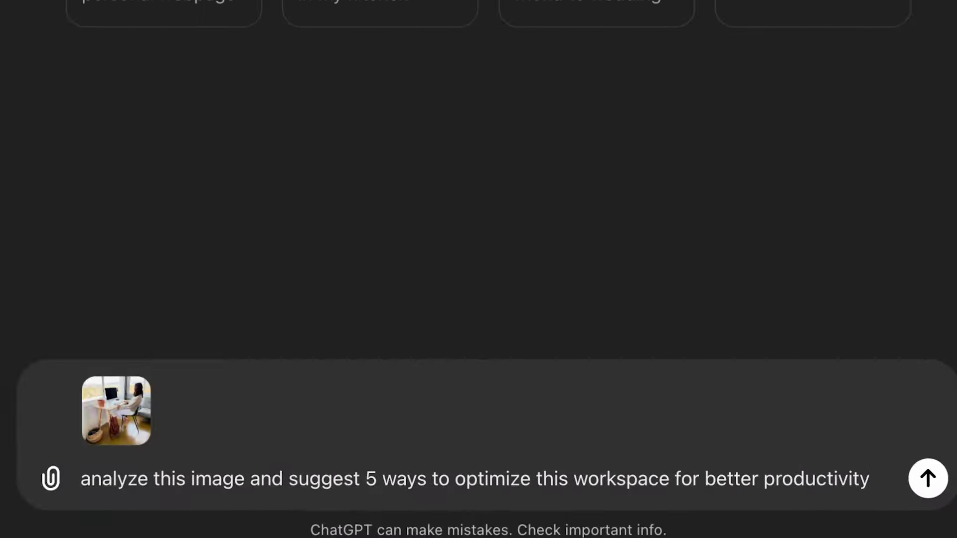
- Send the workspace photo with its request for five productivity optimizations, then scroll the chat
key("Return")
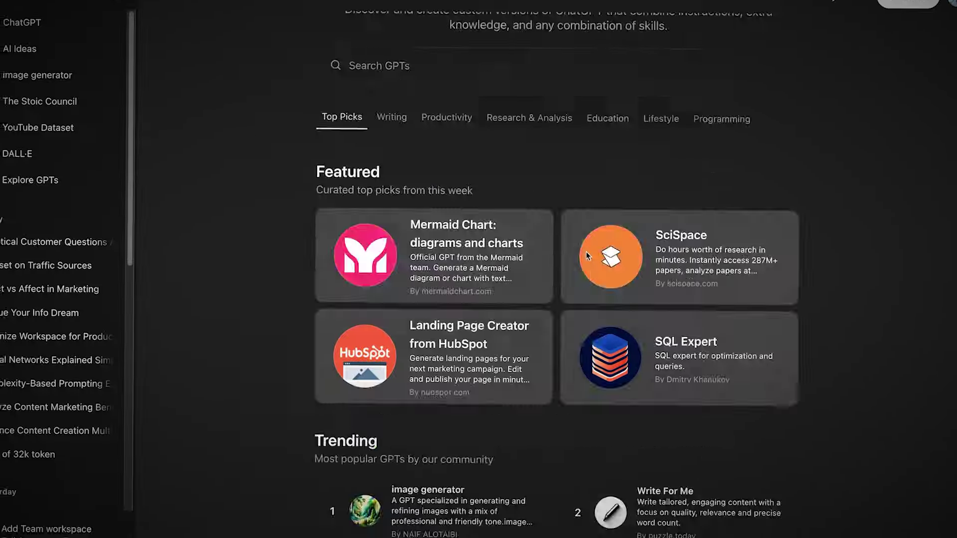
scroll(578, 190, "down", 5)
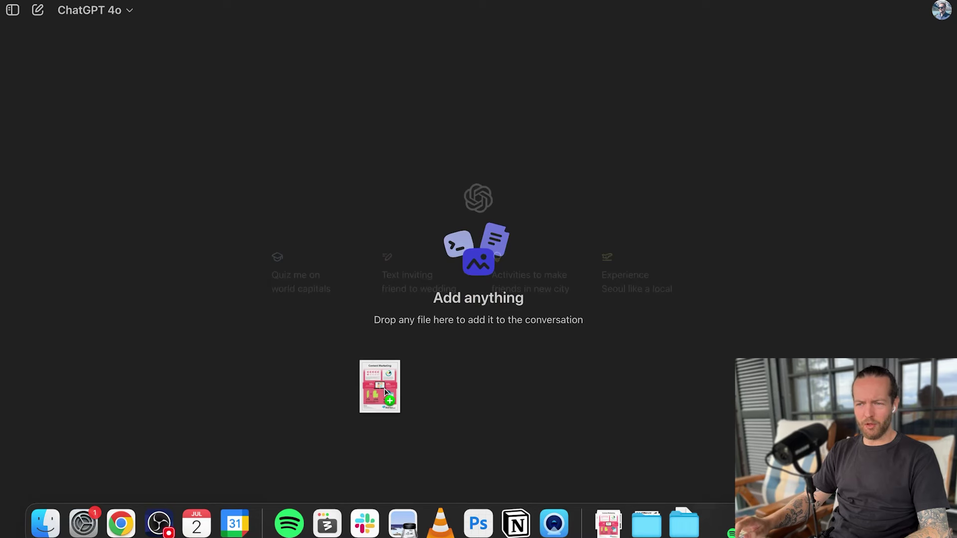
- Attach the pink infographic image and send 'analyze this' to ChatGPT
left_click_drag(384, 392, 386, 393)
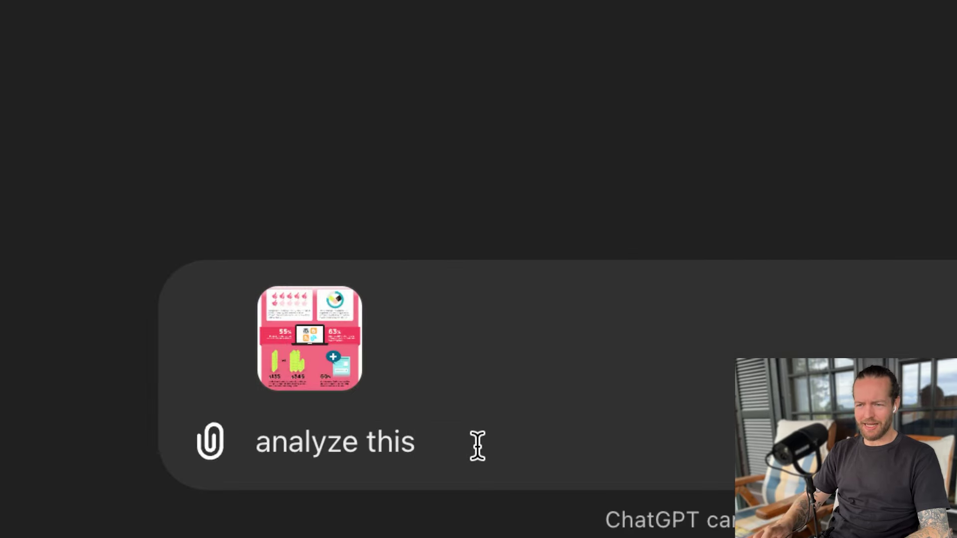
key("Return")
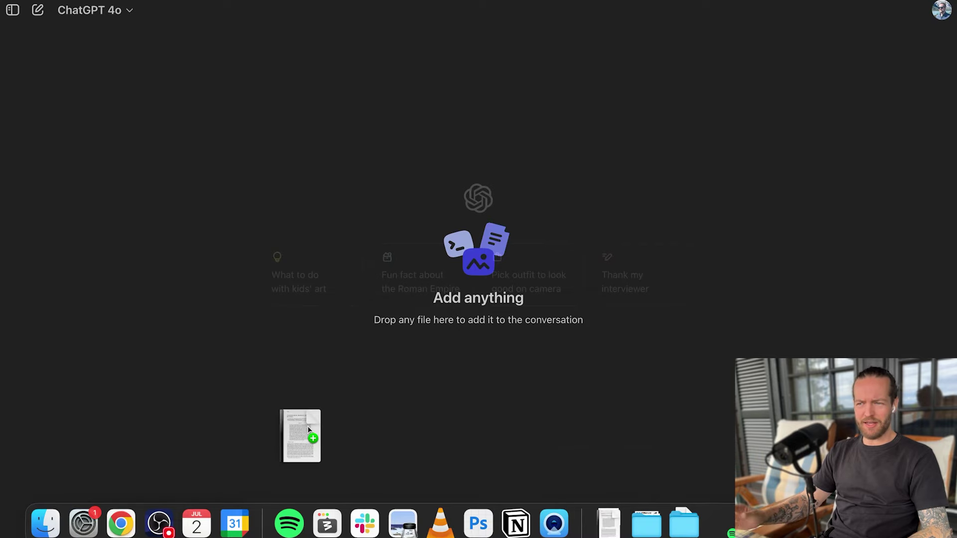
- Drop 2210.00720v2.pdf from the Dock into the new chat as an attachment
left_click_drag(307, 426, 308, 427)
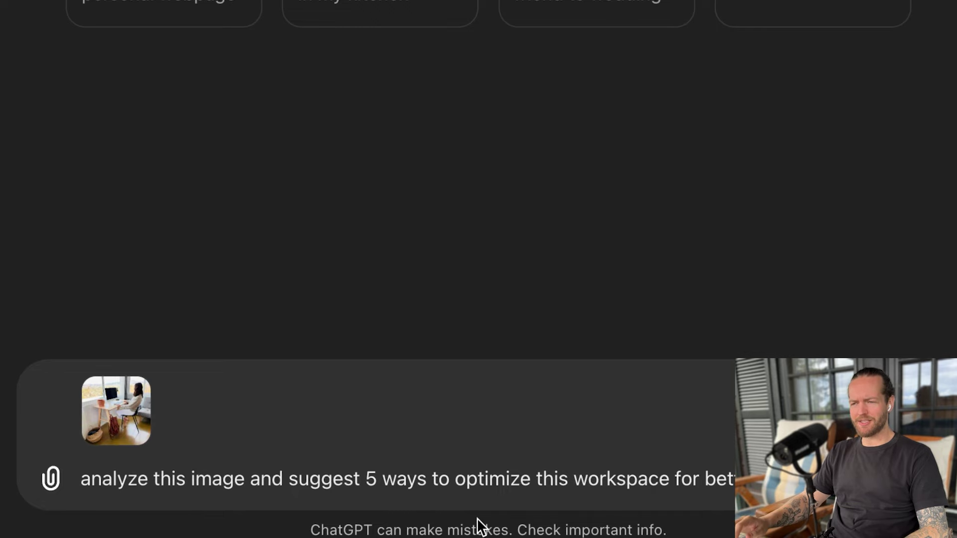
- Send the workspace photo prompt and read the five tips, from ergonomics through greenery
key("Return")
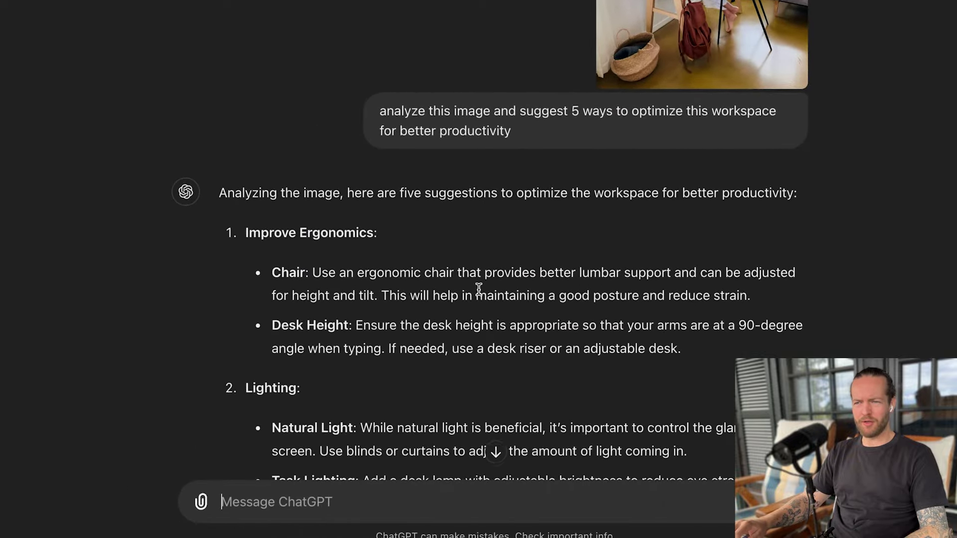
scroll(478, 289, "down", 5)
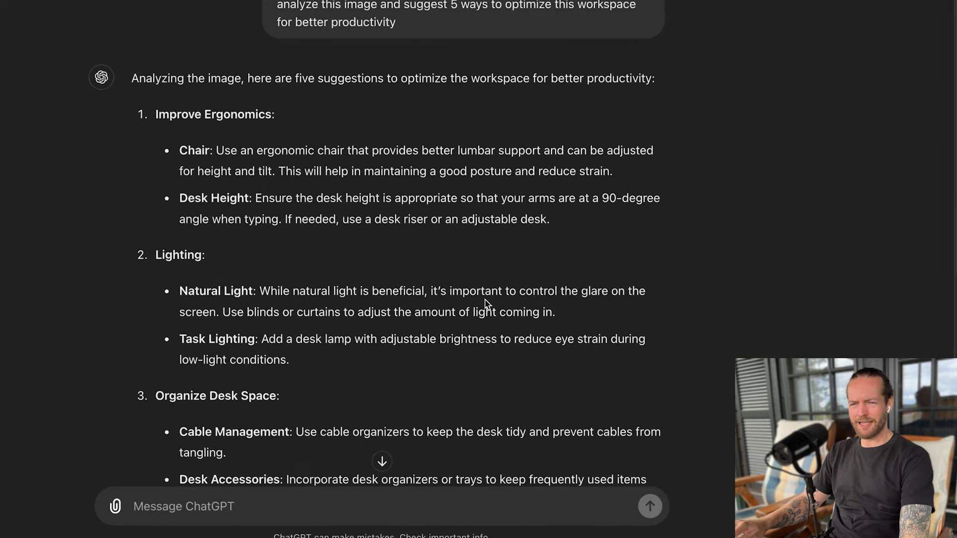
scroll(479, 354, "down", 4)
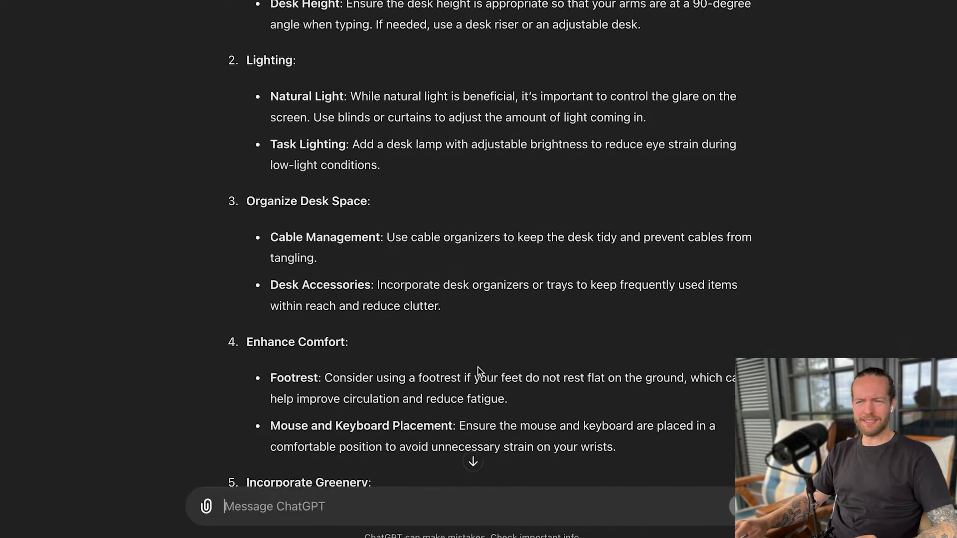
scroll(478, 369, "up", 7)
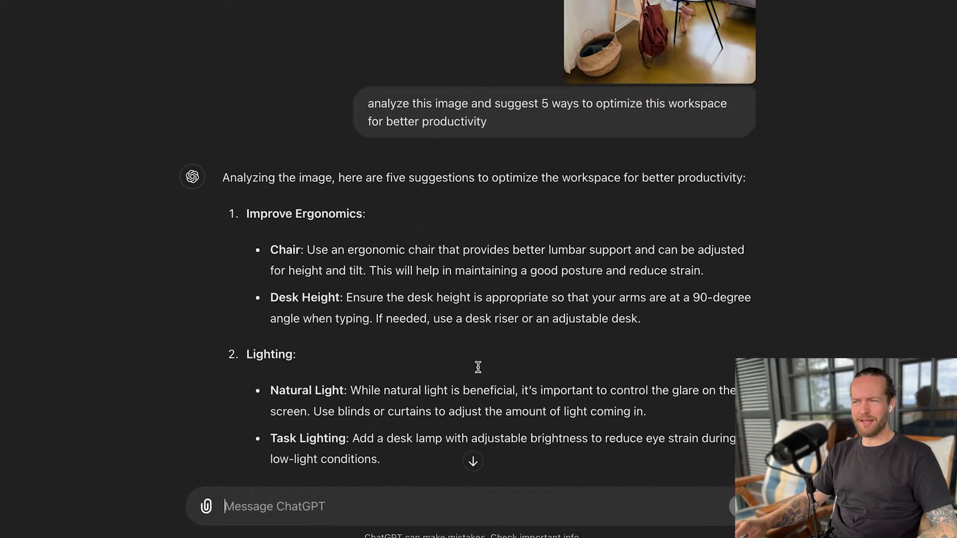
scroll(477, 367, "down", 8)
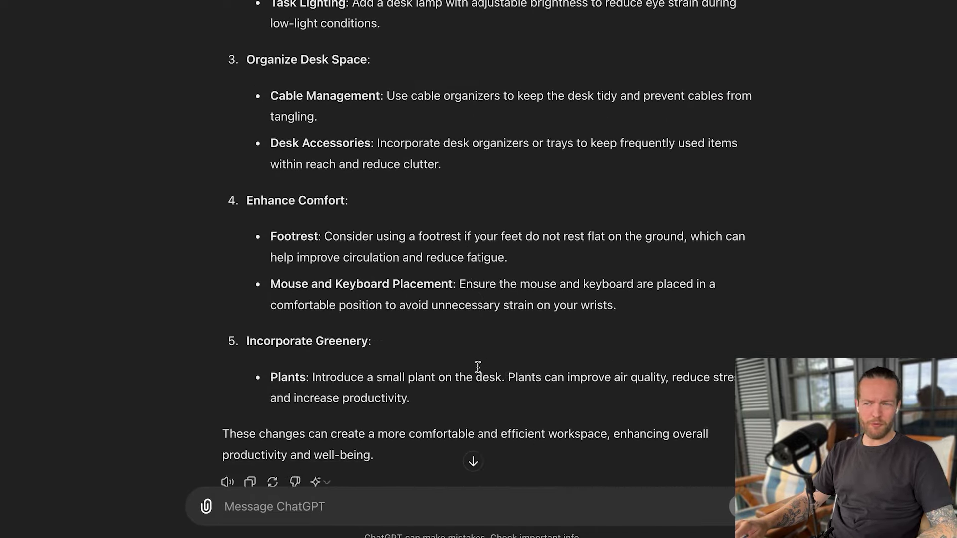
scroll(478, 366, "down", 1)
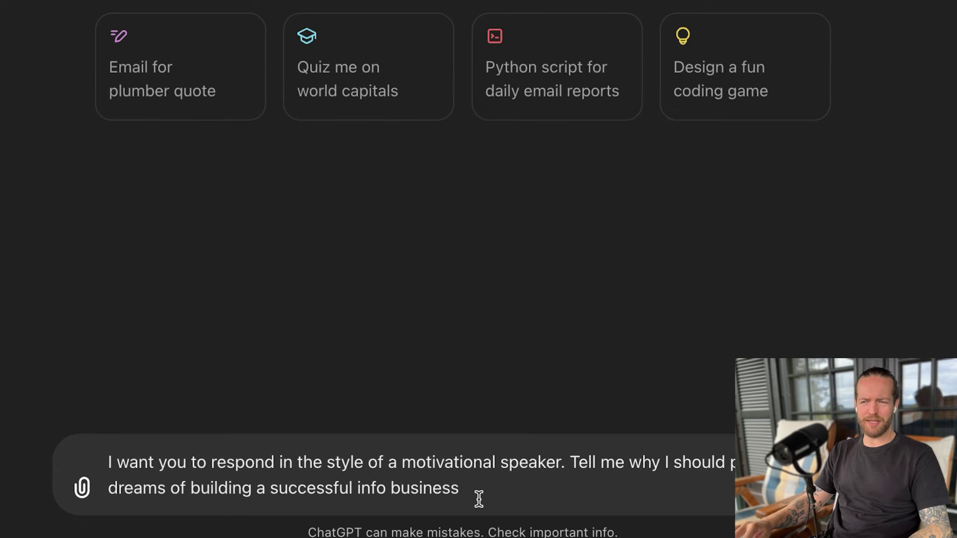
- Send the motivational-speaker prompt about building an info business
key("Return")
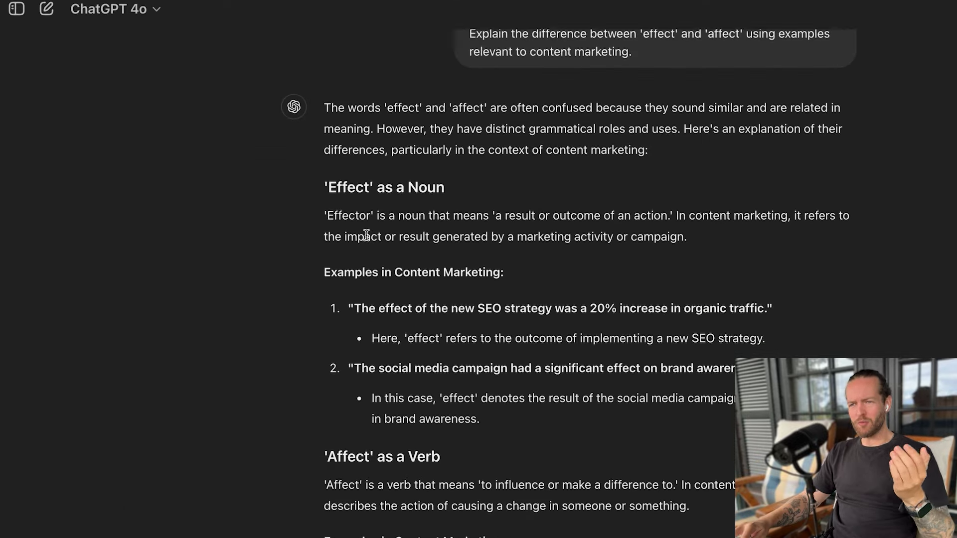
- Scroll through the effect-versus-affect explanation and its content marketing examples
scroll(367, 224, "down", 2)
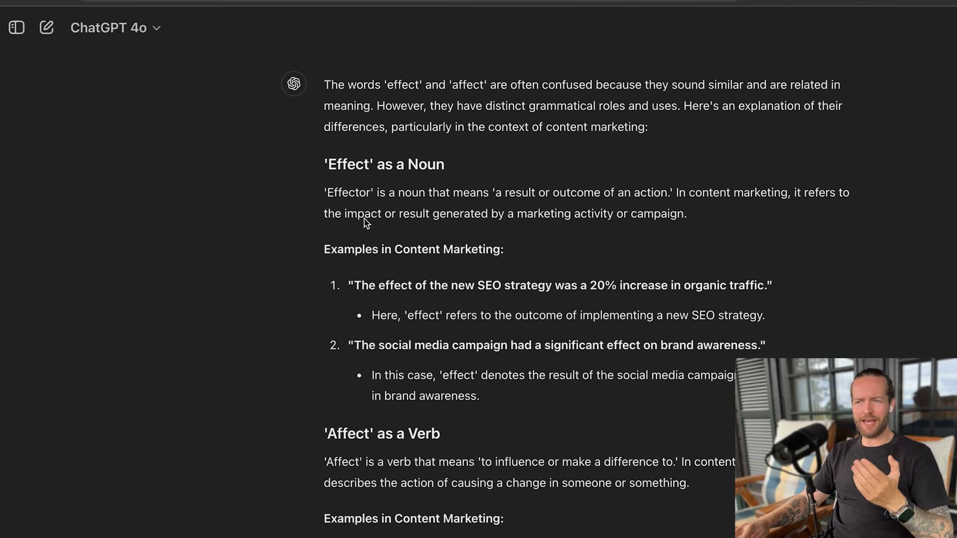
scroll(535, 214, "down", 3)
scroll(538, 214, "up", 2)
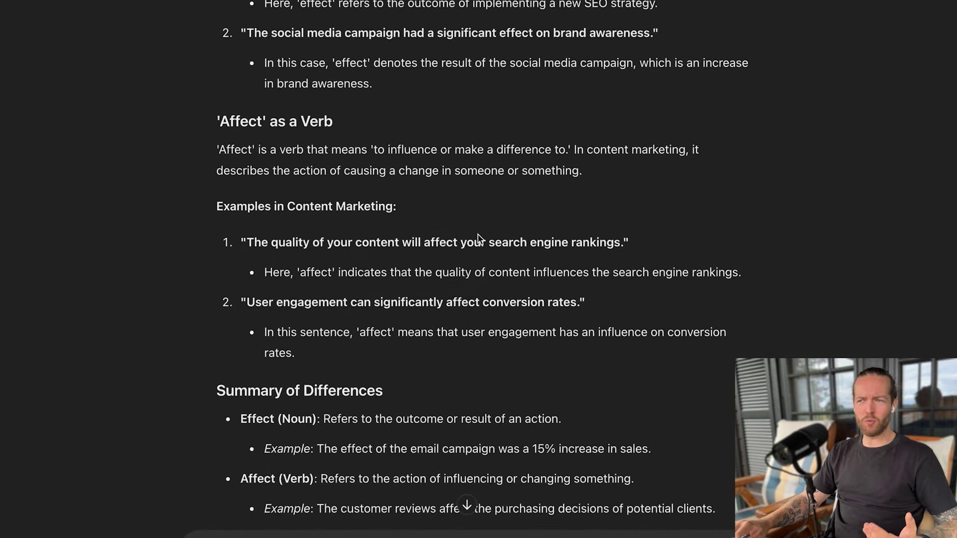
scroll(480, 239, "down", 2)
scroll(479, 240, "down", 4)
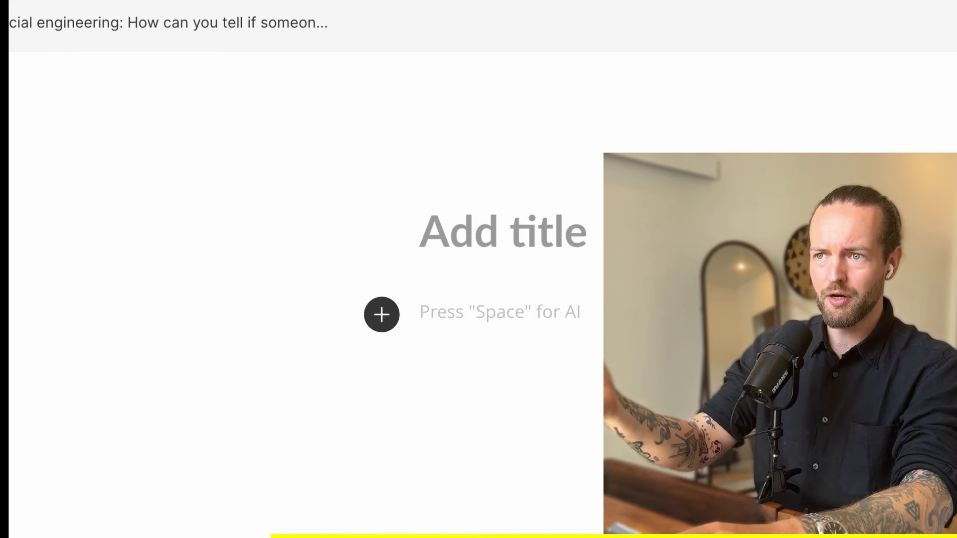
- Paste the course-title request into iSpring AI and submit it
key("space")
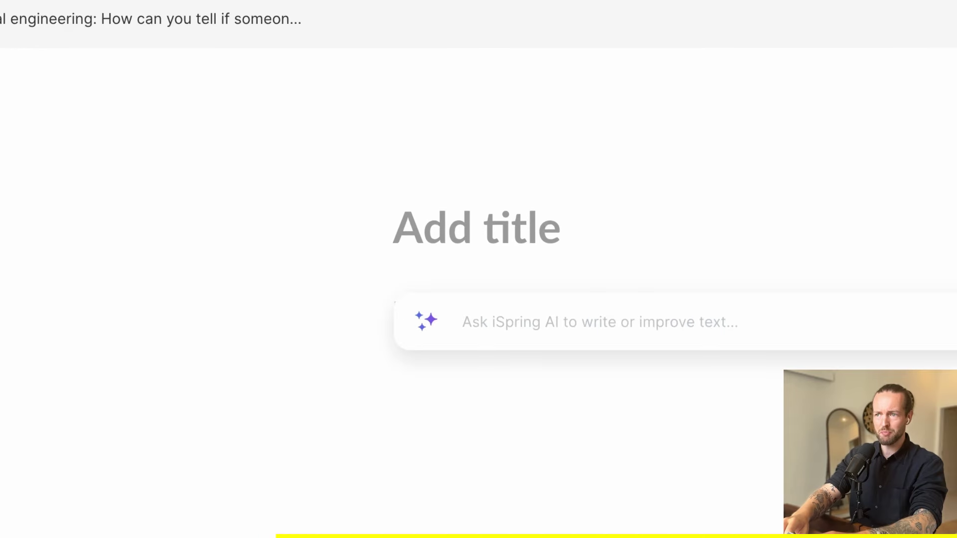
type("I want to create a course around Social Hacking and how to protect yourself, what could be the title?")
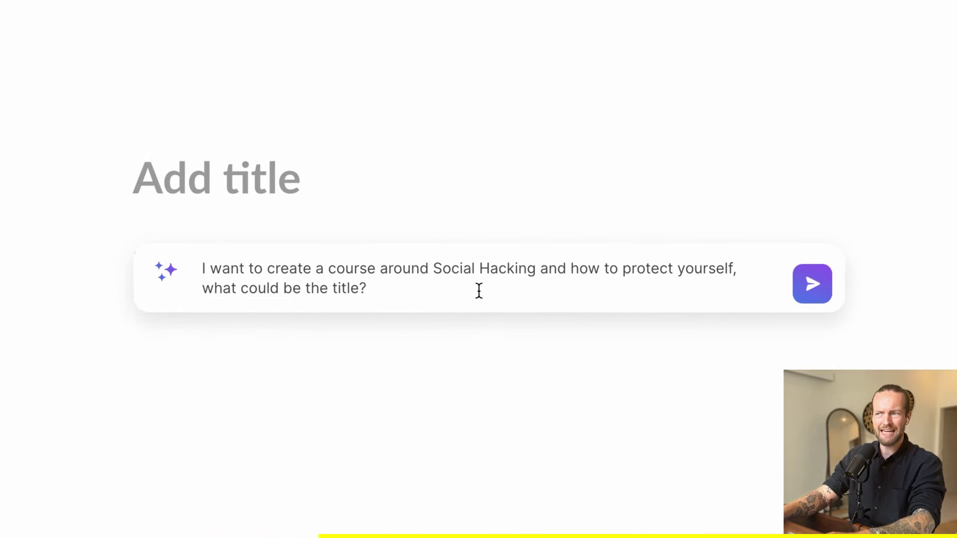
key("Return")
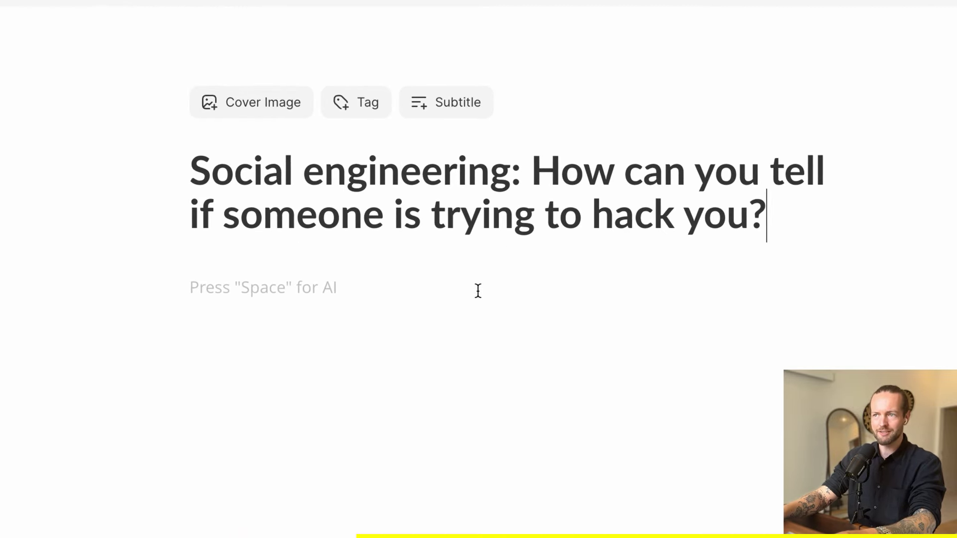
- Generate chapter ideas for the social engineering course and add the outline to the document
left_click(477, 291)
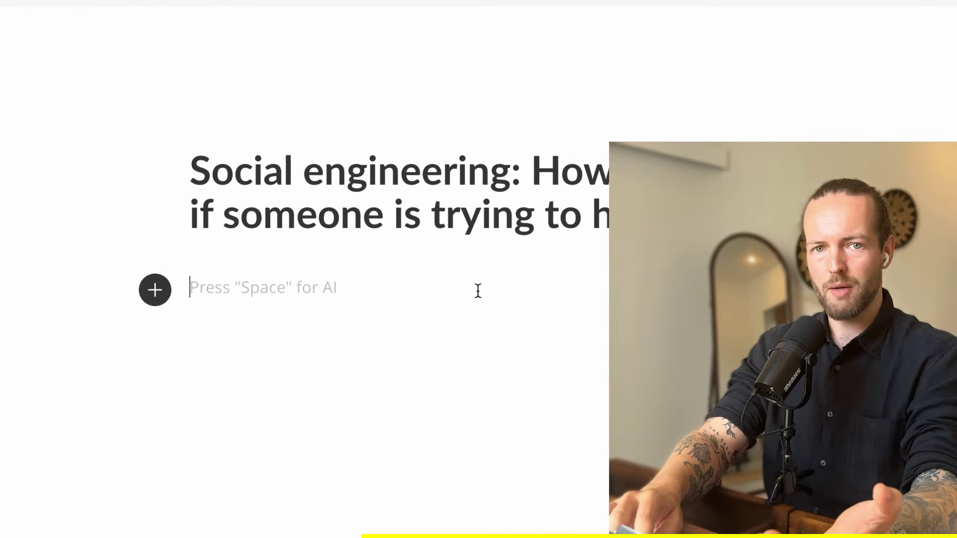
key("space")
type("if the title is: Social engineering: How can you tell if someone is trying to hack you? What could the chapters be about?")
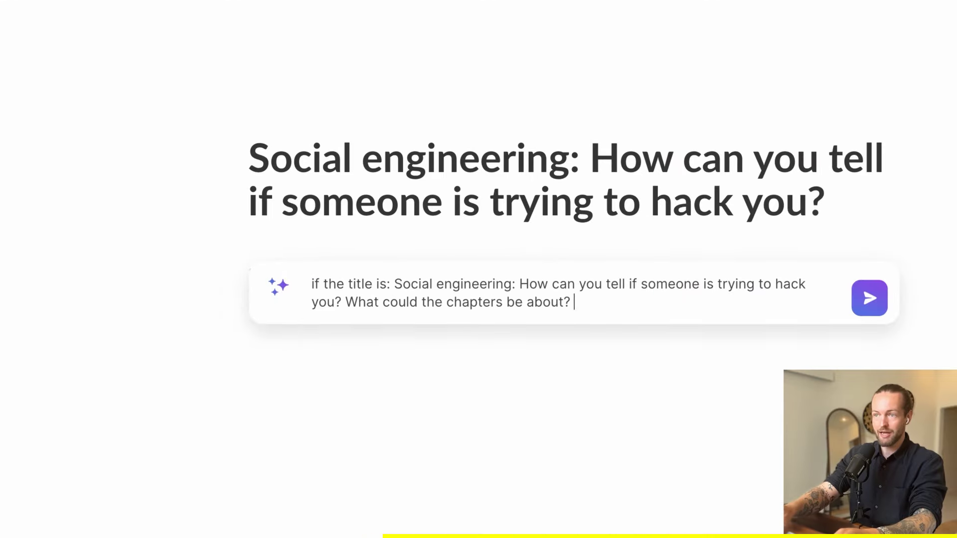
key("Return")
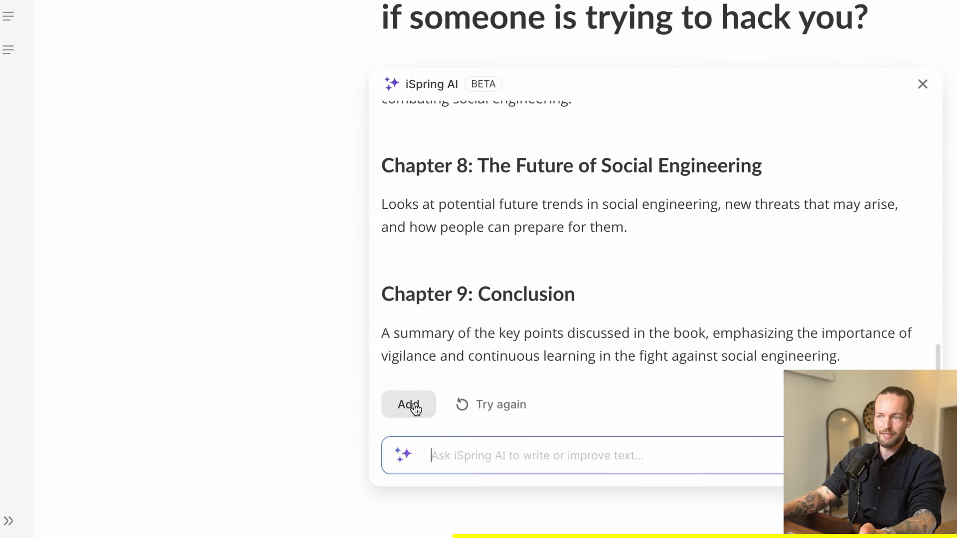
left_click(406, 404)
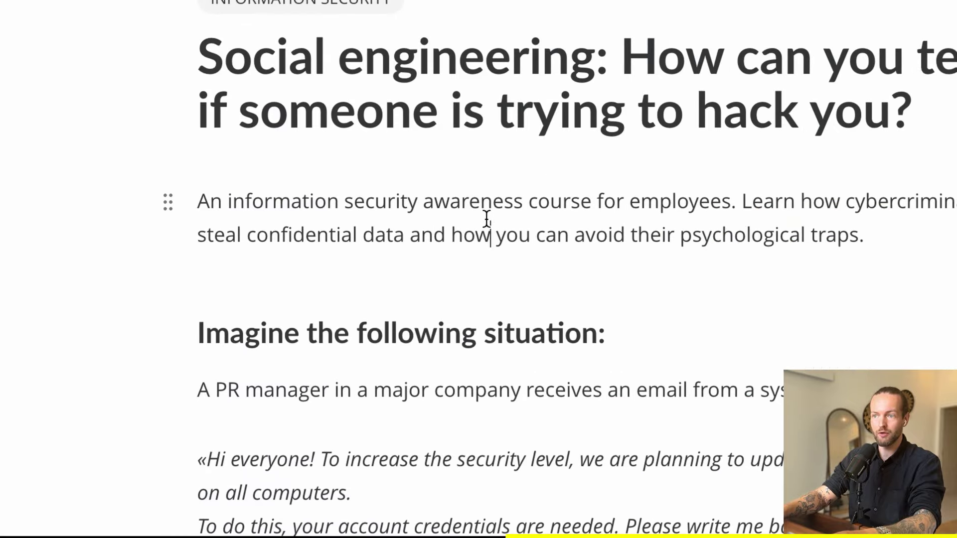
- Convert the fake administrator's email paragraphs into a Quote 1 block
scroll(528, 325, "down", 8)
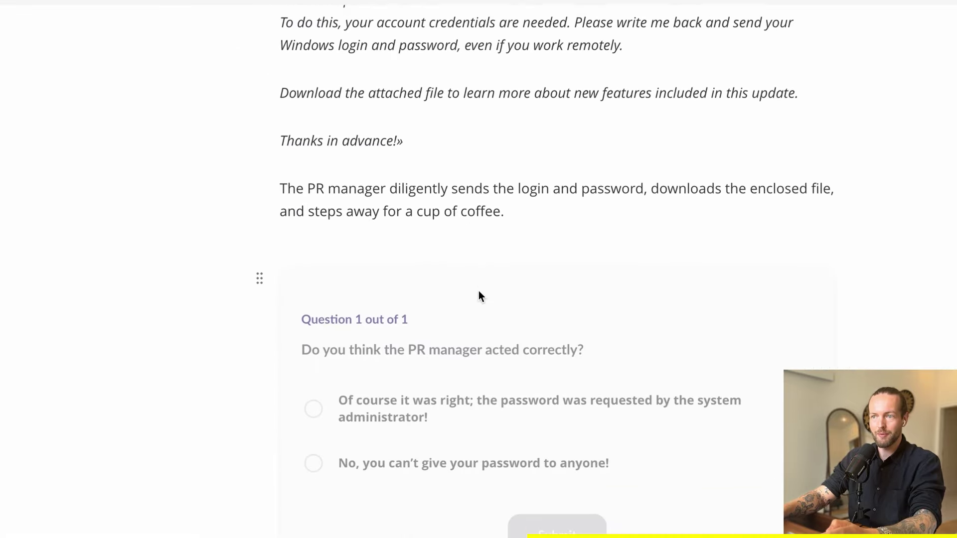
scroll(478, 291, "up", 10)
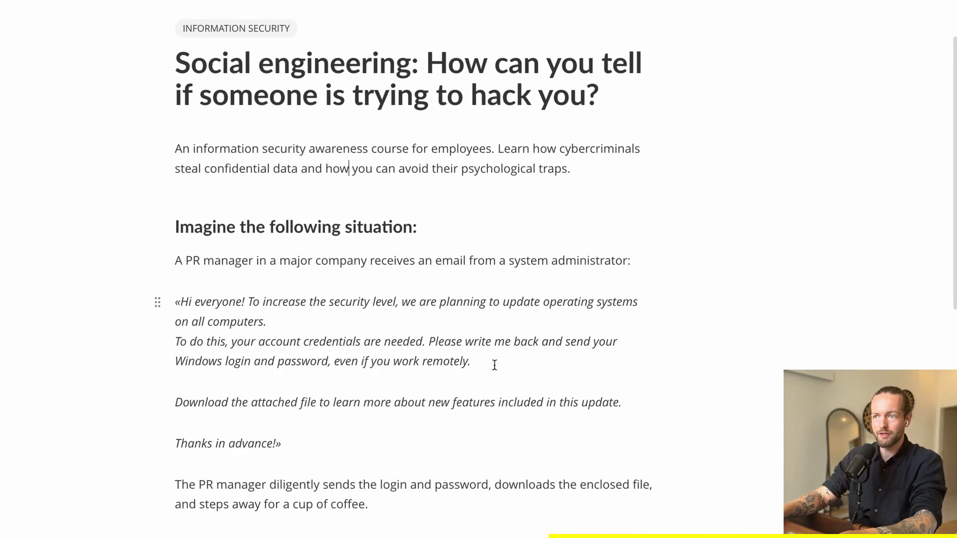
left_click_drag(494, 365, 215, 333)
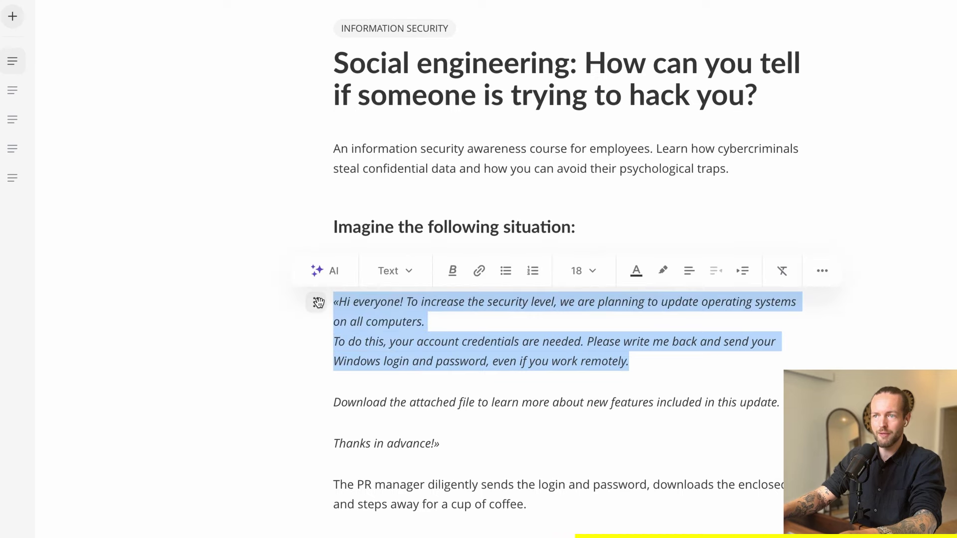
left_click(318, 303)
mouse_move(249, 363)
left_click(393, 448)
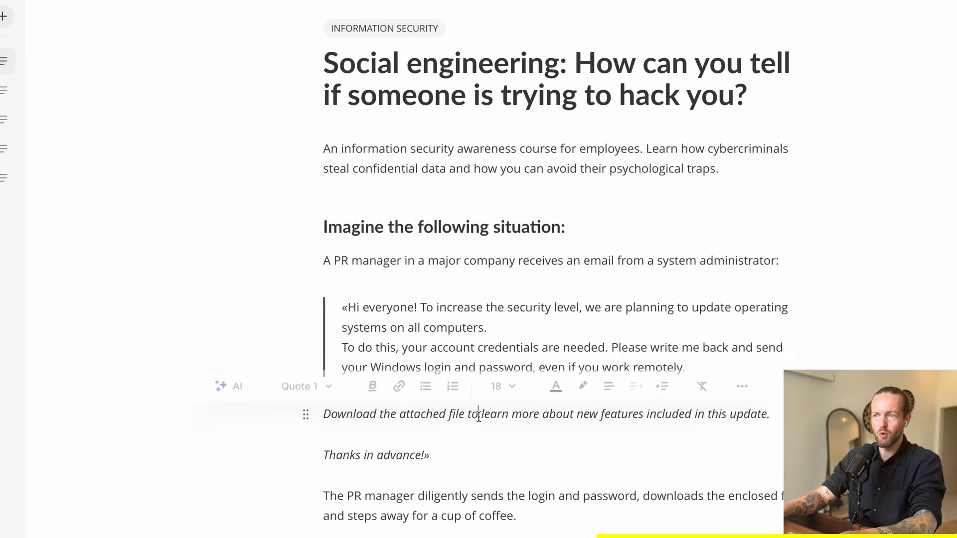
left_click(478, 415)
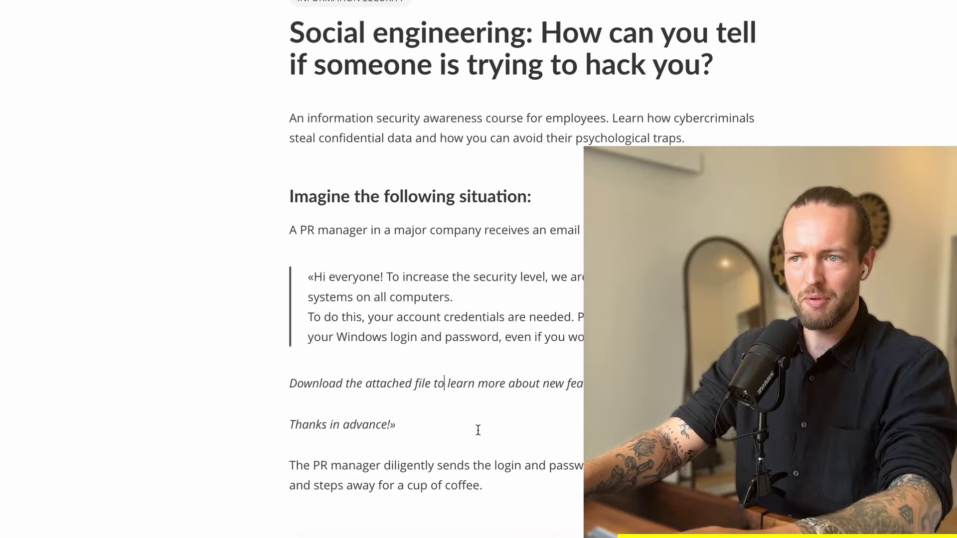
scroll(477, 430, "down", 5)
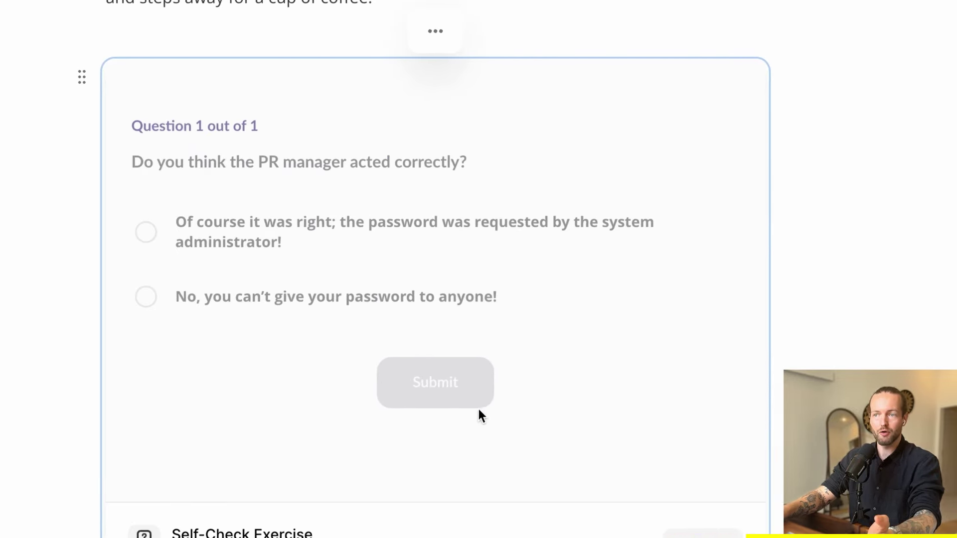
- Generate quiz questions from a selected phishing-lesson paragraph using the AI menu
left_click_drag(823, 331, 374, 291)
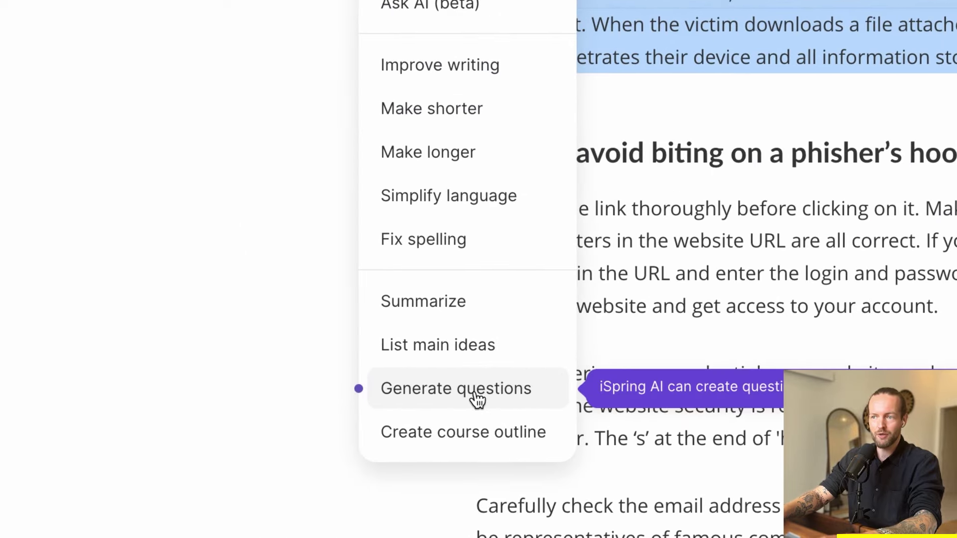
left_click(477, 398)
scroll(466, 227, "down", 3)
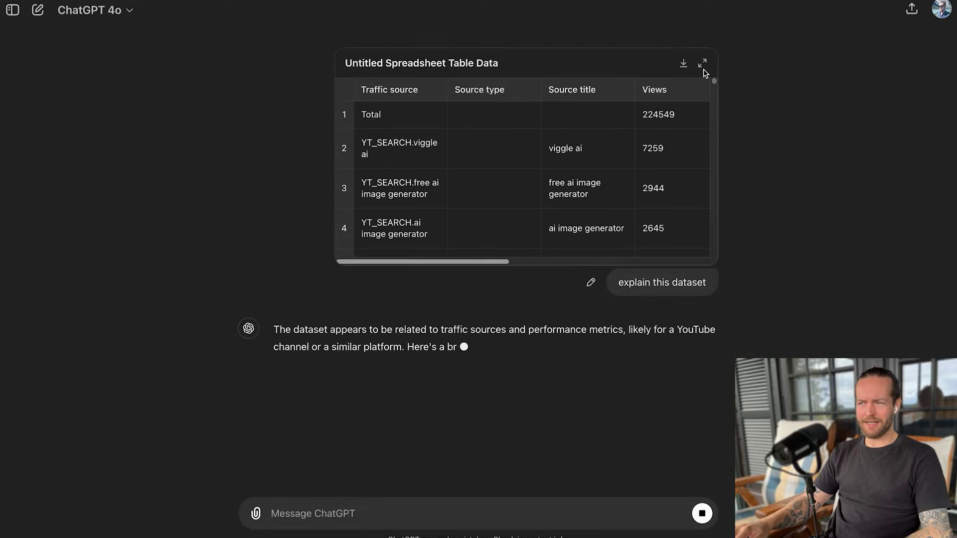
- Expand the traffic-source spreadsheet preview, browse its rows and columns, then close it
left_click(702, 64)
scroll(264, 305, "down", 20)
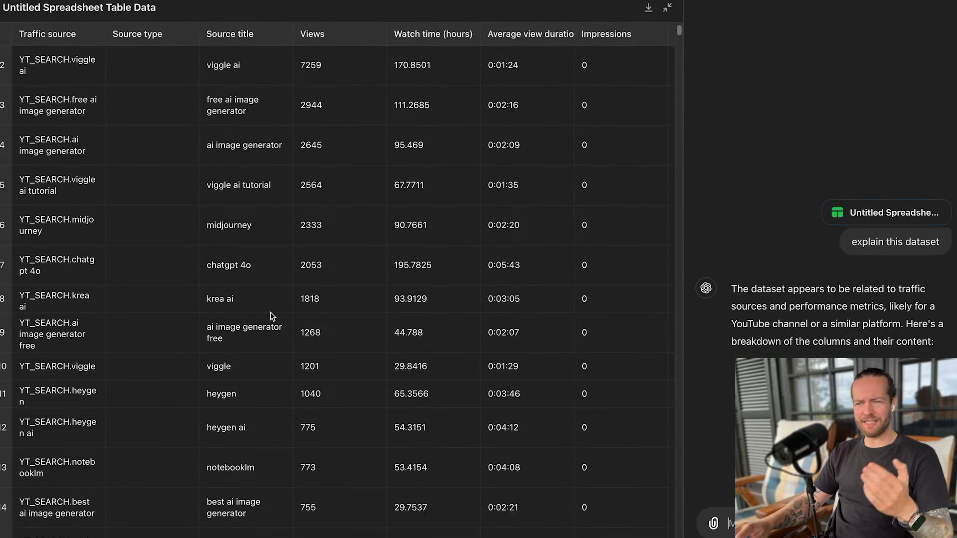
scroll(272, 316, "down", 20)
scroll(272, 316, "right", 3)
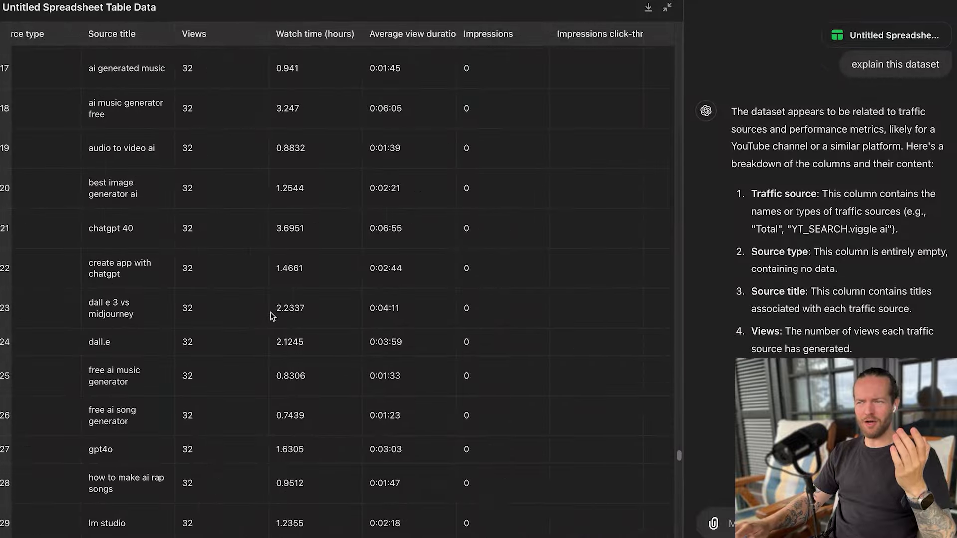
scroll(271, 316, "left", 3)
scroll(272, 316, "down", 20)
scroll(272, 316, "down", 9)
scroll(271, 316, "down", 7)
key("Escape")
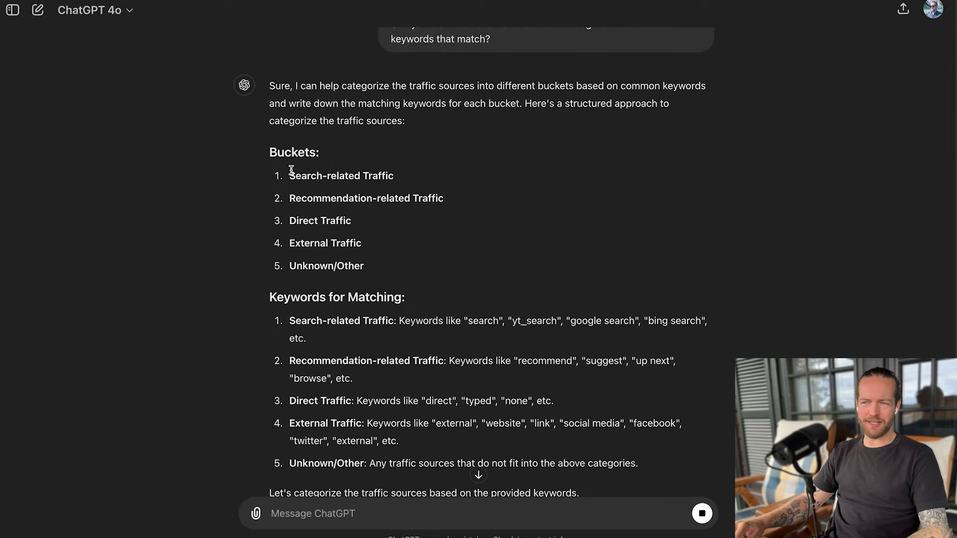
- Scroll through the keyword-bucketed reply and the table with its new category and specific-source columns
scroll(529, 272, "down", 10)
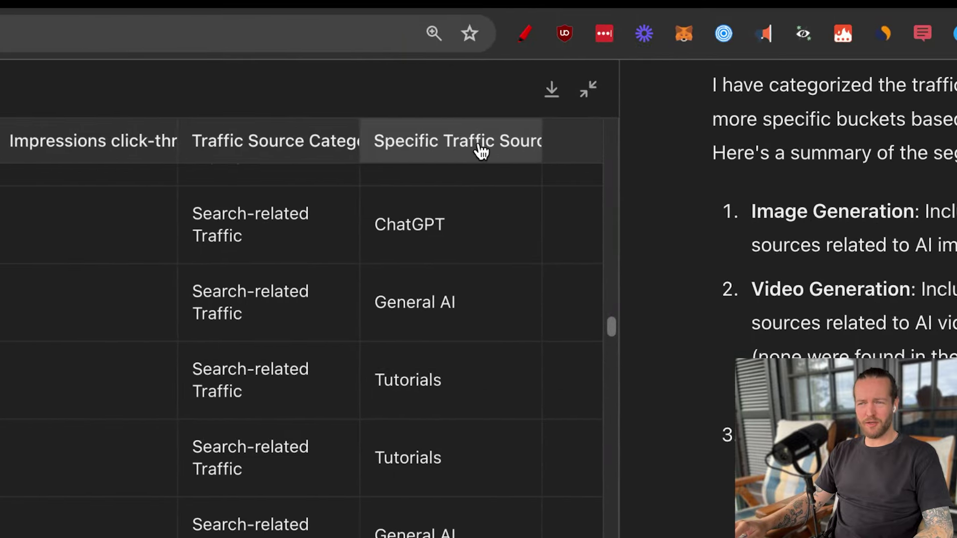
scroll(477, 233, "down", 2)
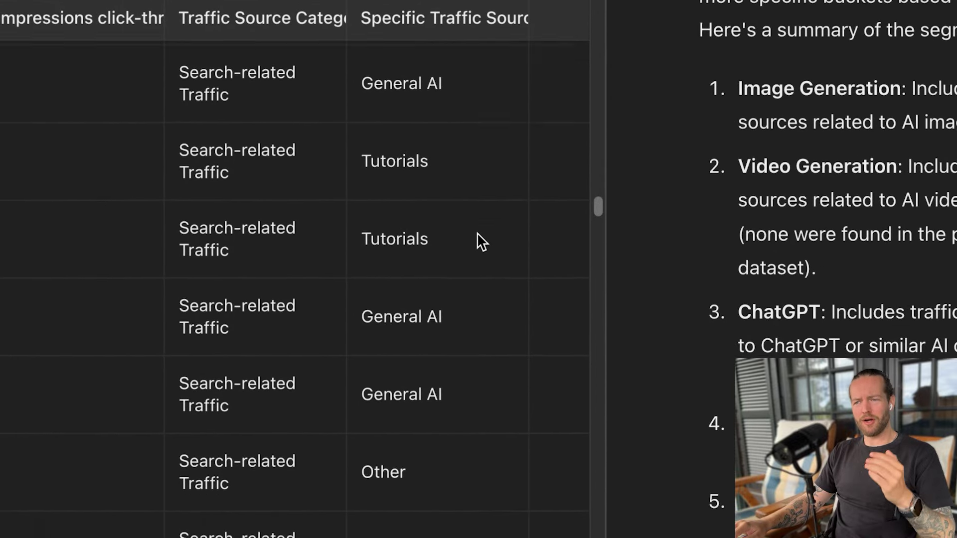
scroll(477, 233, "down", 10)
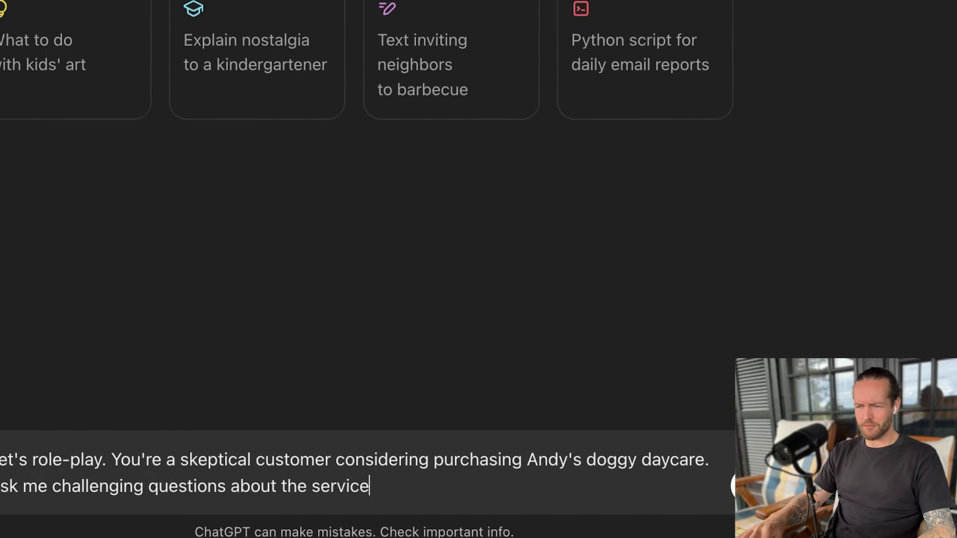
- Send the skeptical-customer prompt and review the 15 questions about the doggy daycare
key("Return")
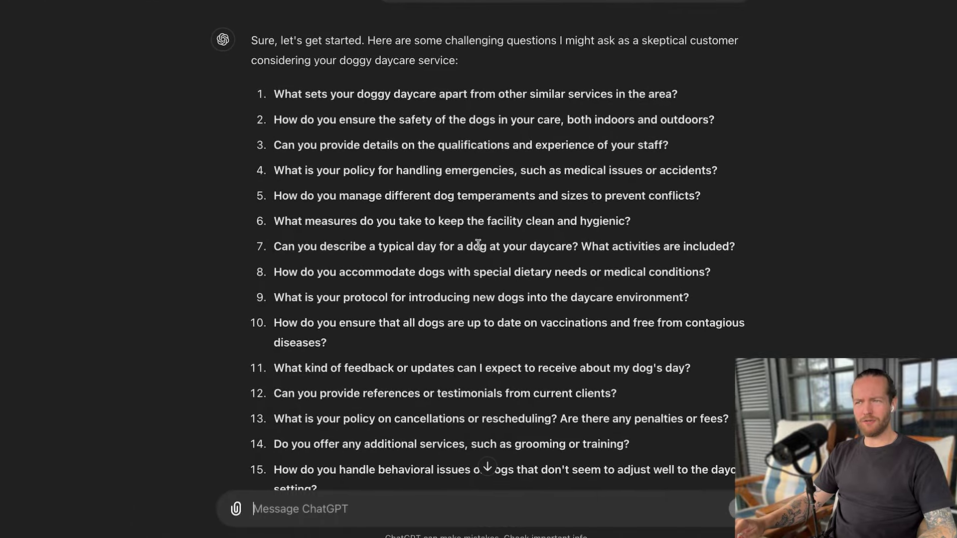
scroll(478, 244, "down", 3)
scroll(477, 244, "down", 2)
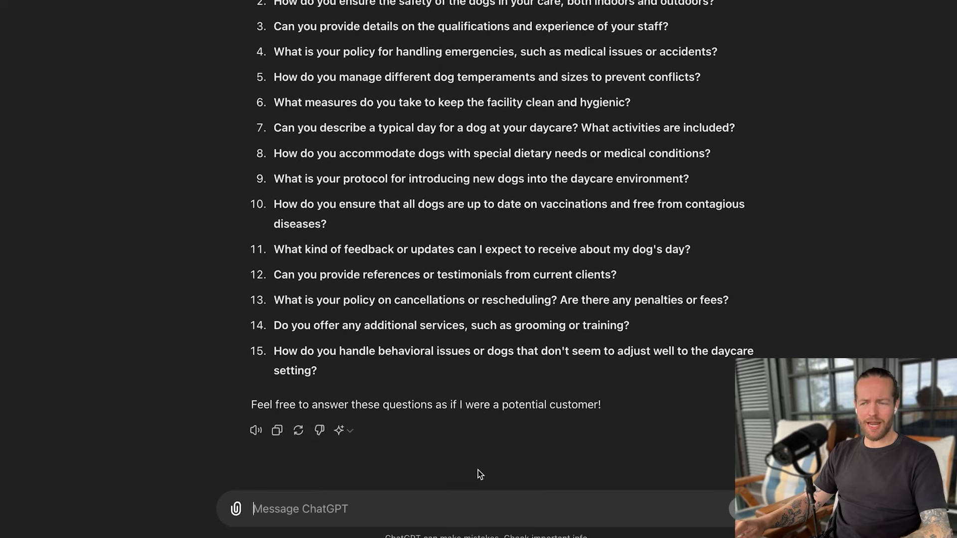
- Paste and send the rated-roleplay instructions so ChatGPT asks Challenging Question 1
left_click(478, 509)
key("super+v")
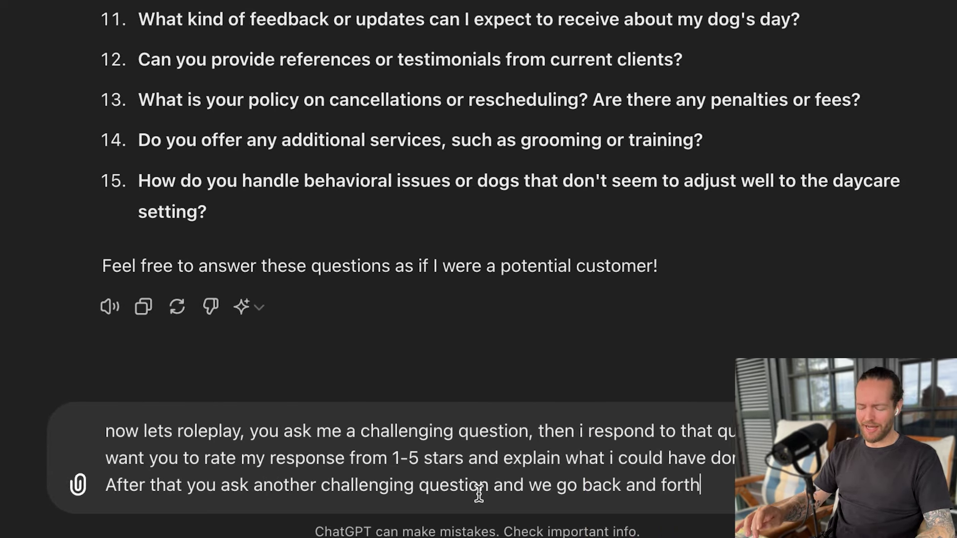
key("Return")
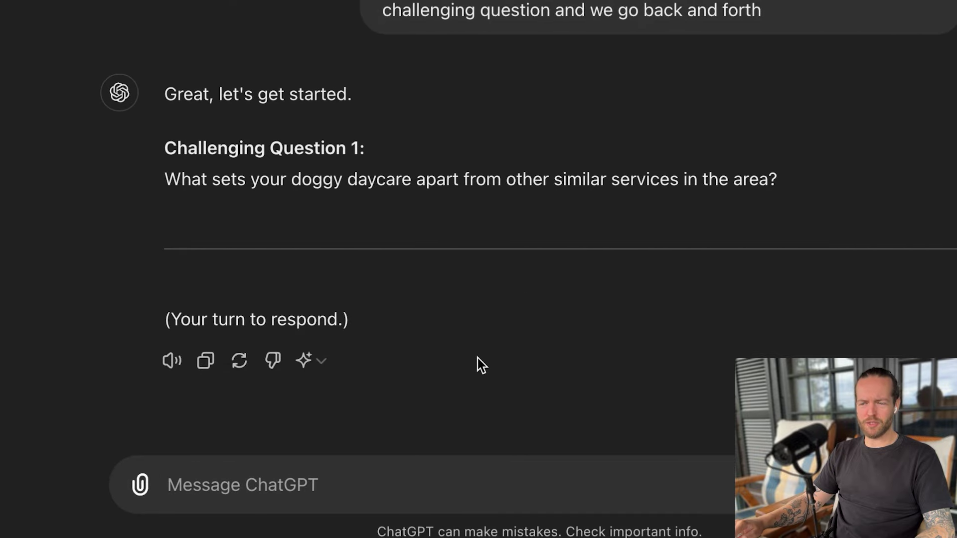
- Answer the first roleplay question with 'It's all done by AI robots'
type("It")
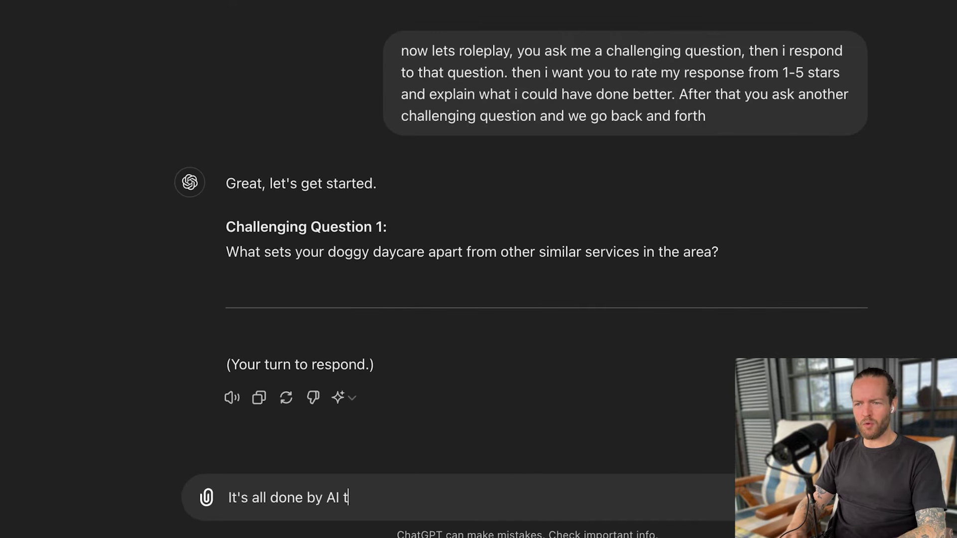
type("'s all done by AI ro")
type("bots")
key("Return")
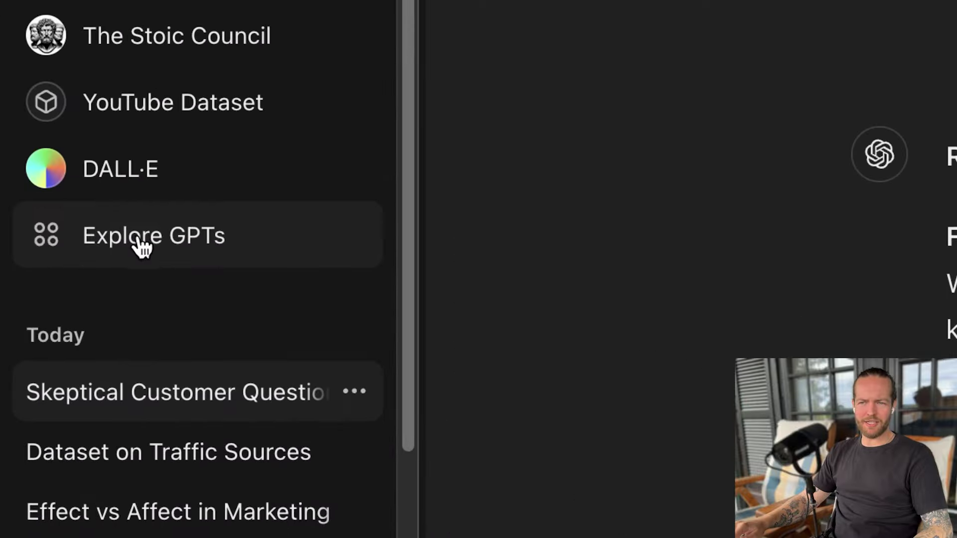
left_click(139, 247)
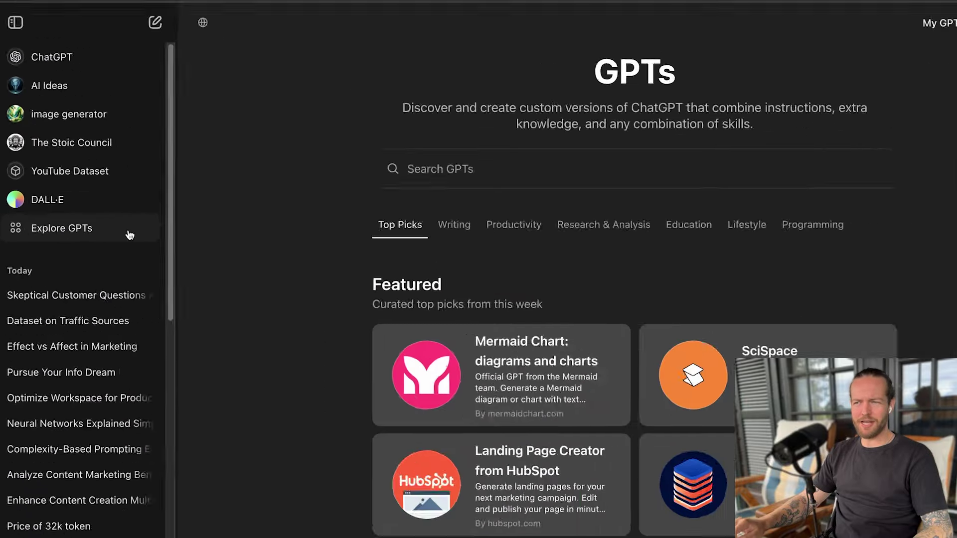
scroll(584, 259, "down", 3)
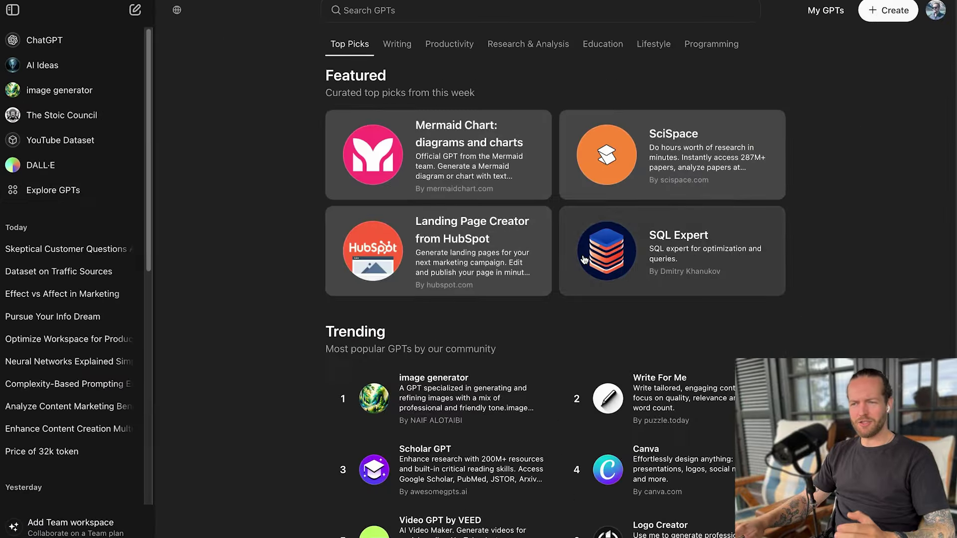
scroll(584, 259, "down", 5)
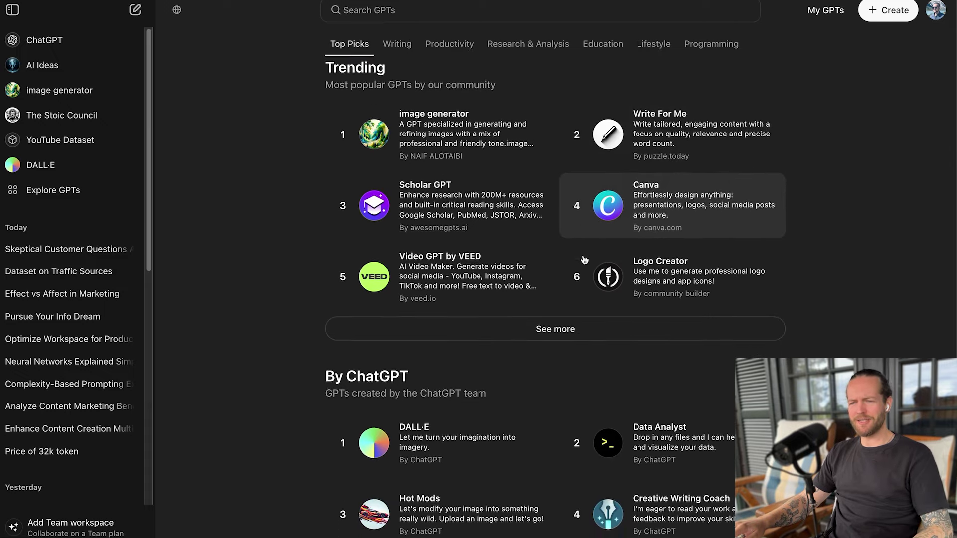
scroll(584, 259, "down", 3)
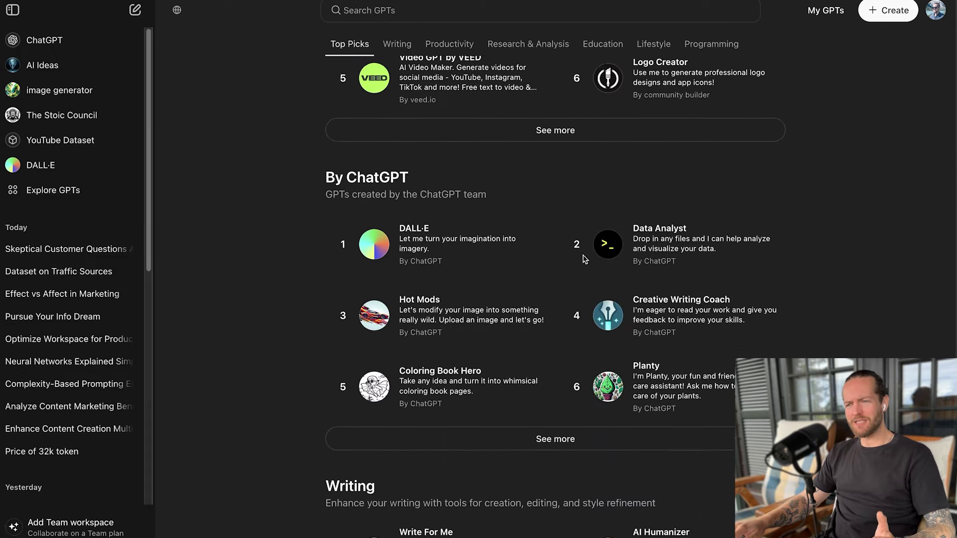
scroll(584, 260, "down", 2)
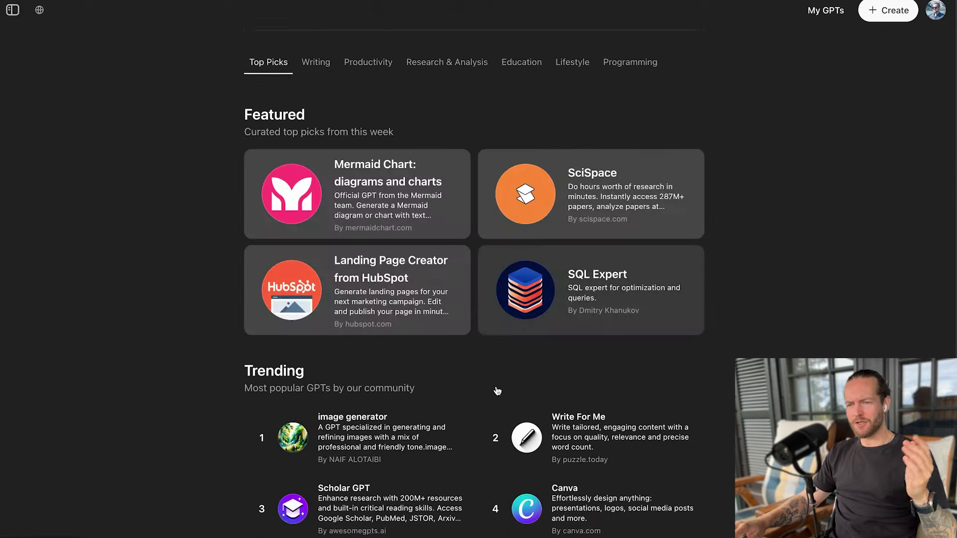
scroll(498, 391, "down", 5)
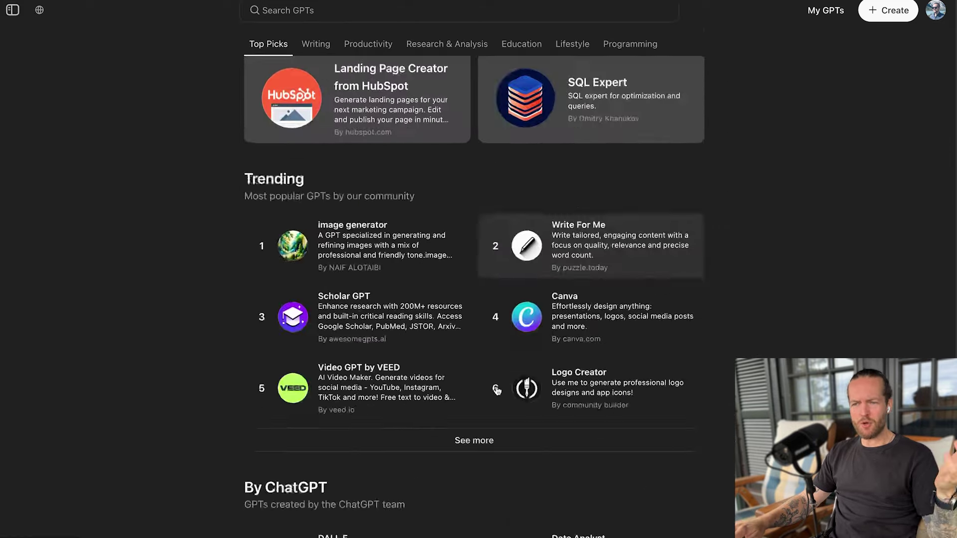
scroll(498, 391, "down", 4)
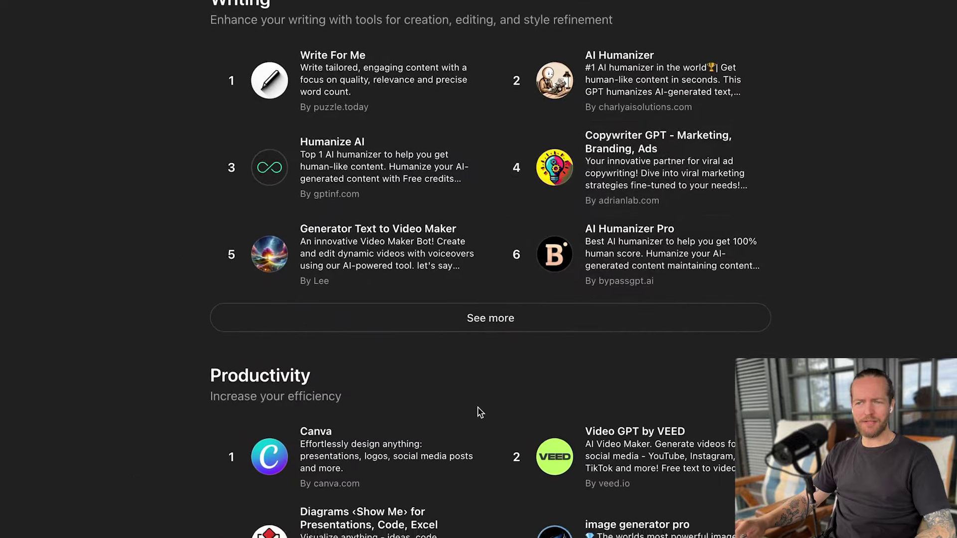
scroll(479, 411, "down", 6)
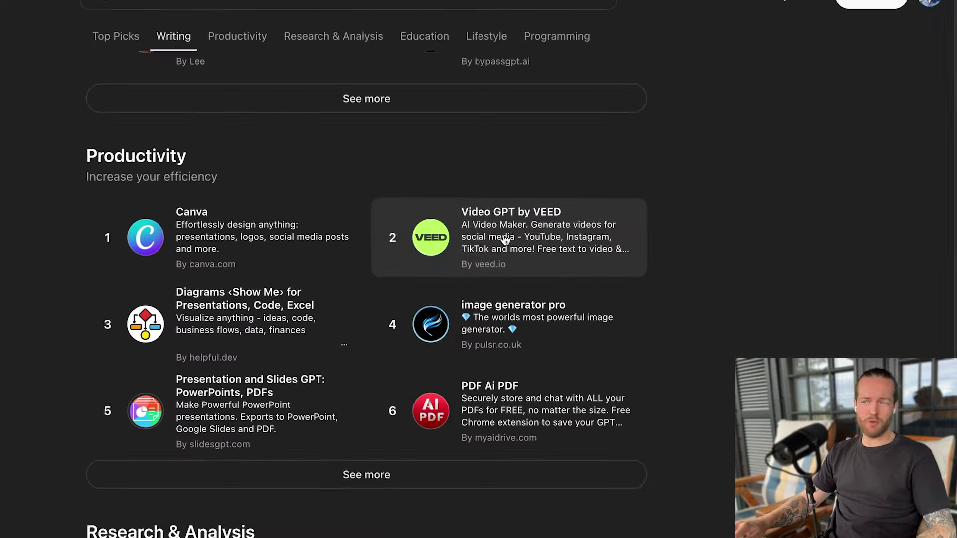
scroll(480, 275, "down", 8)
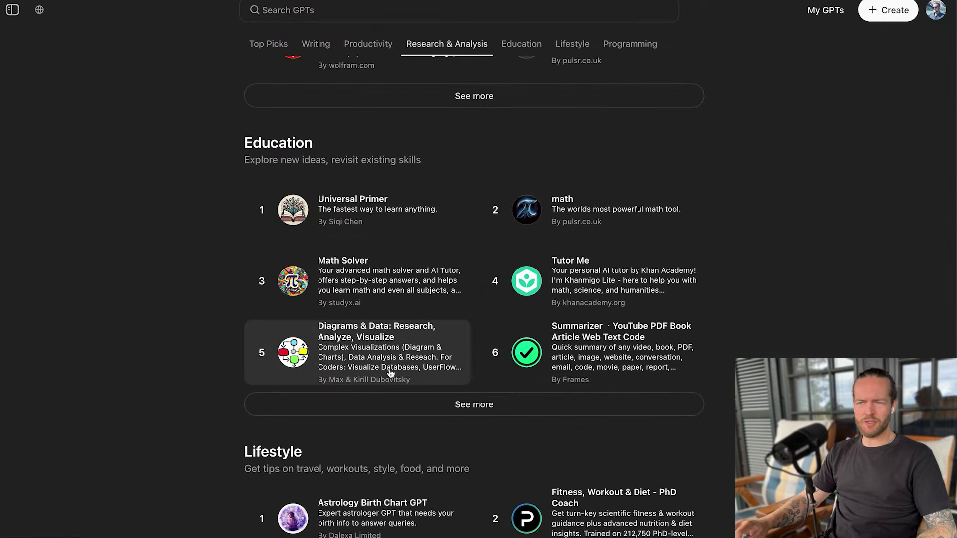
scroll(506, 403, "down", 5)
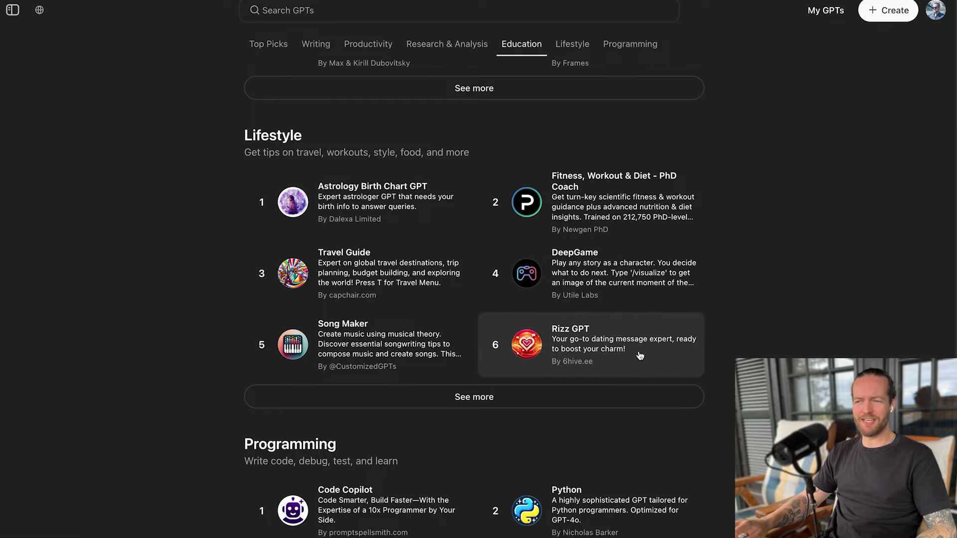
scroll(478, 318, "down", 5)
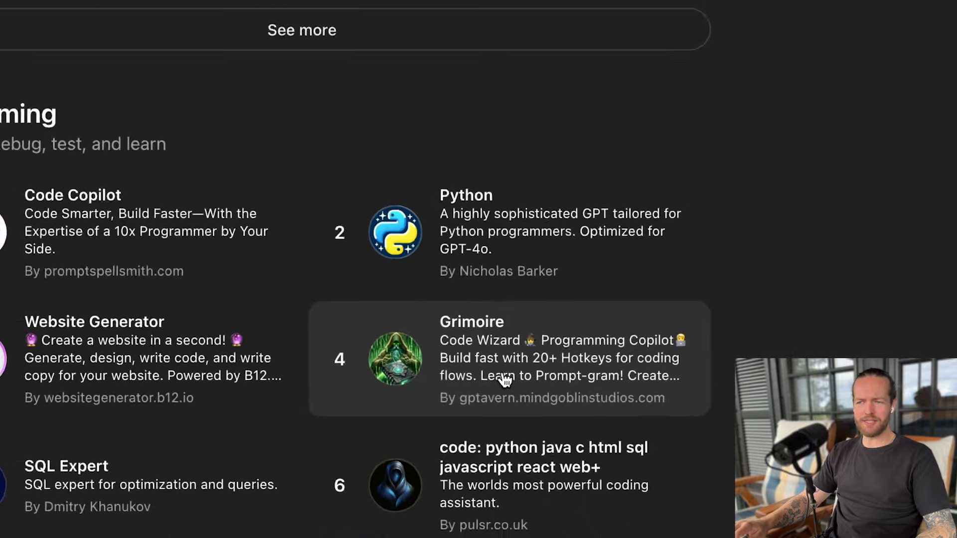
scroll(481, 356, "up", 20)
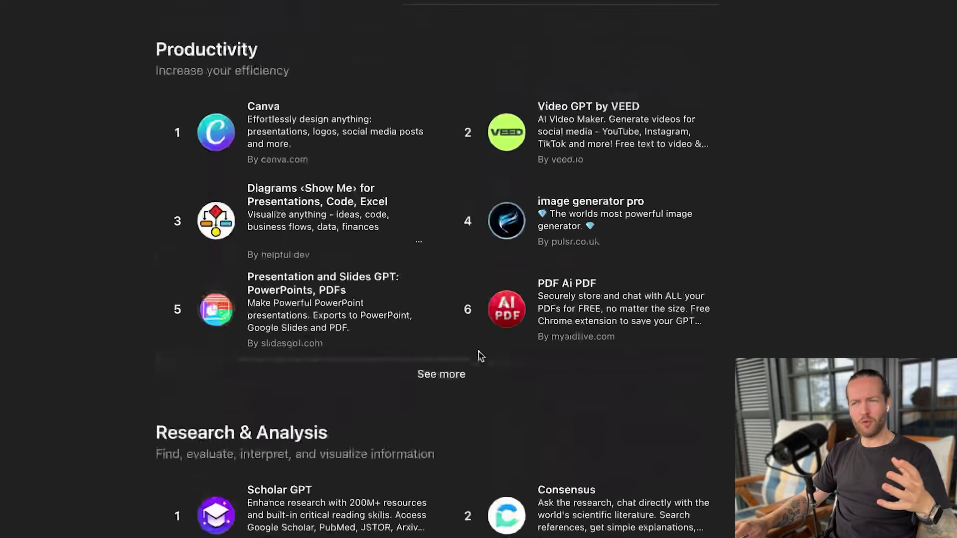
scroll(480, 356, "up", 10)
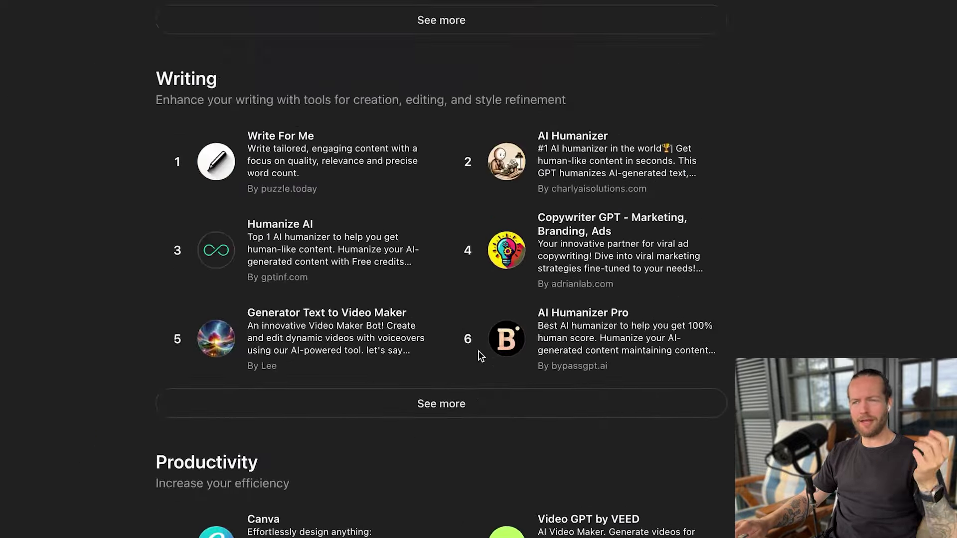
scroll(481, 357, "up", 7)
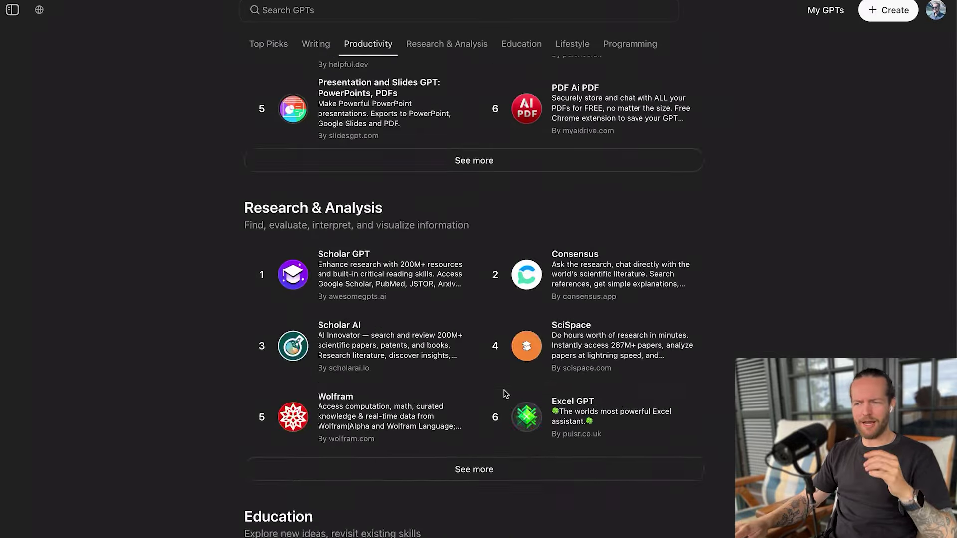
scroll(504, 394, "down", 3)
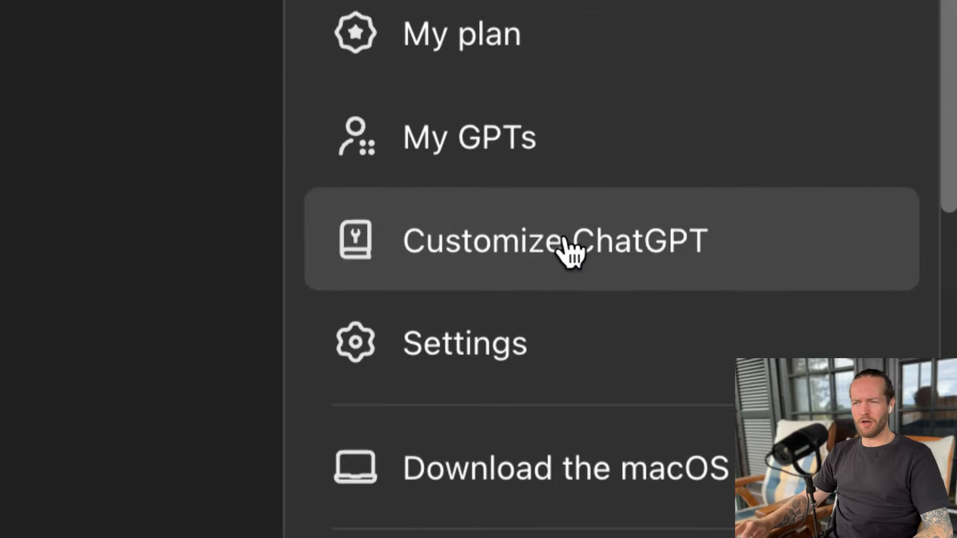
- Choose Customize ChatGPT to show the custom instructions with metric units, MacBook Air M2 and iPhone
left_click(567, 237)
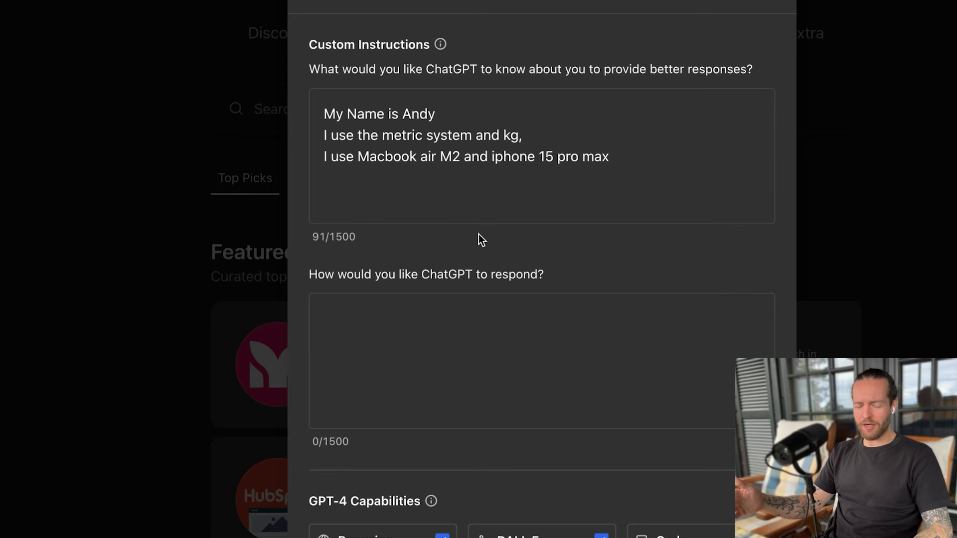
- Paste an online-business tips instruction into the 'How would you like ChatGPT to respond?' box
left_click(398, 319)
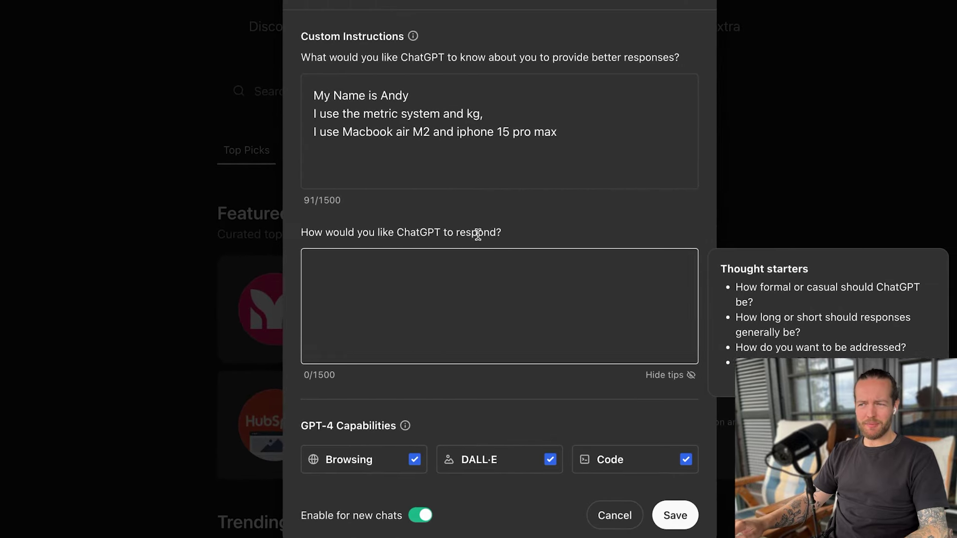
type("Always include actionable tips in your responses and relate examples to content creation and online business")
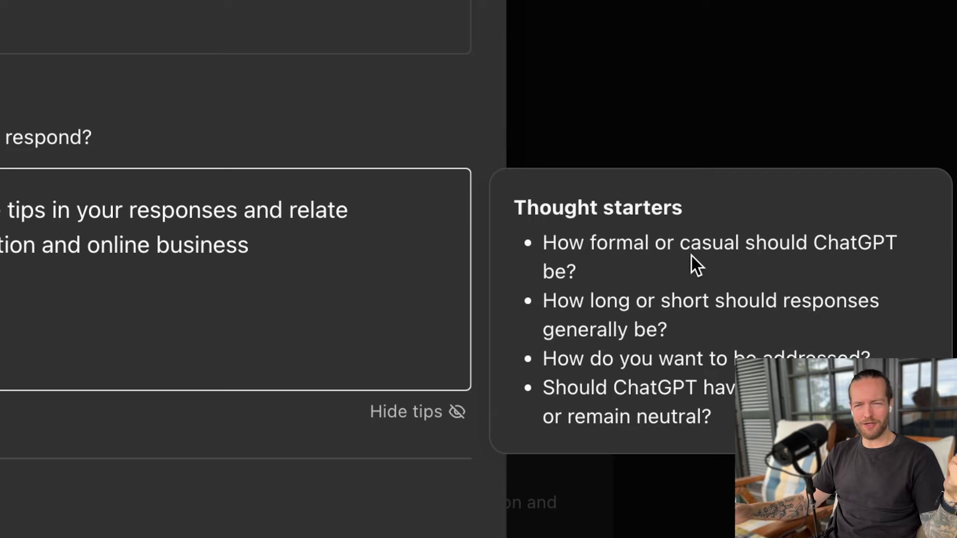
left_click(184, 293)
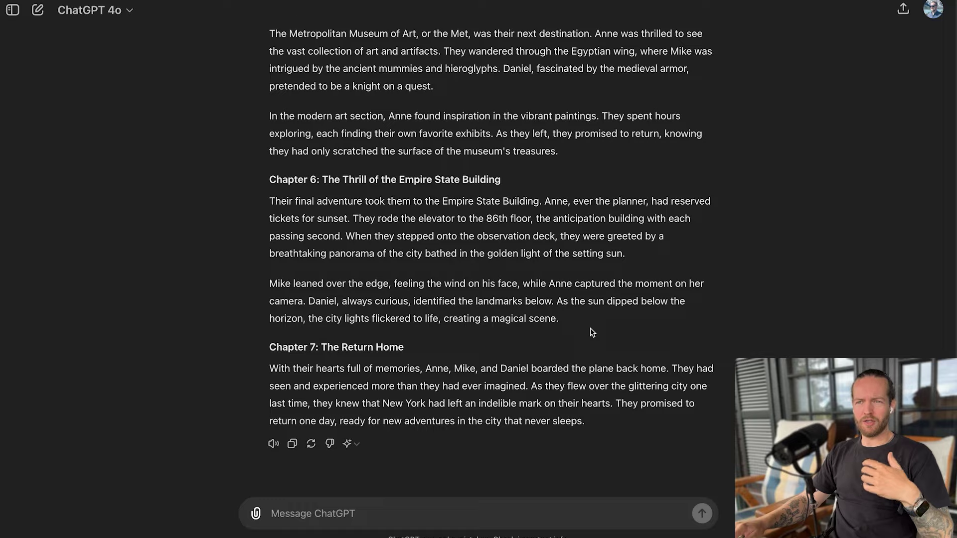
scroll(592, 333, "up", 15)
scroll(592, 333, "down", 15)
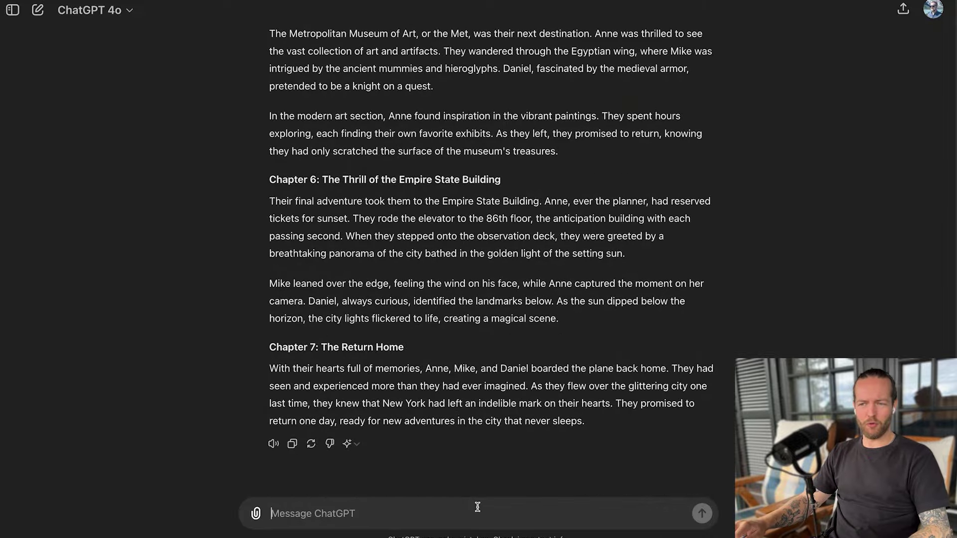
- Paste and send the prompt to extract the story's facts bullet by bullet and verify them online
key("super+v")
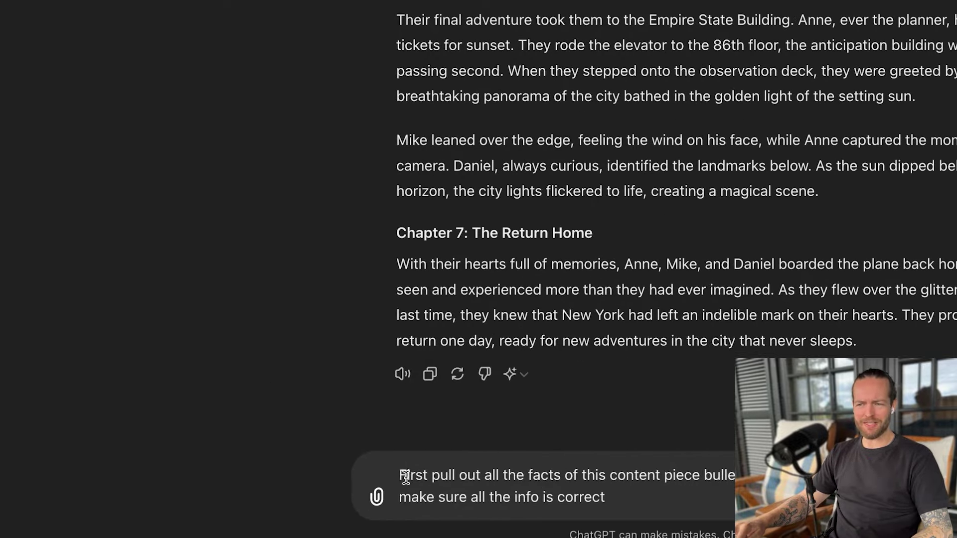
left_click_drag(449, 472, 587, 478)
left_click_drag(479, 478, 518, 480)
left_click(535, 493)
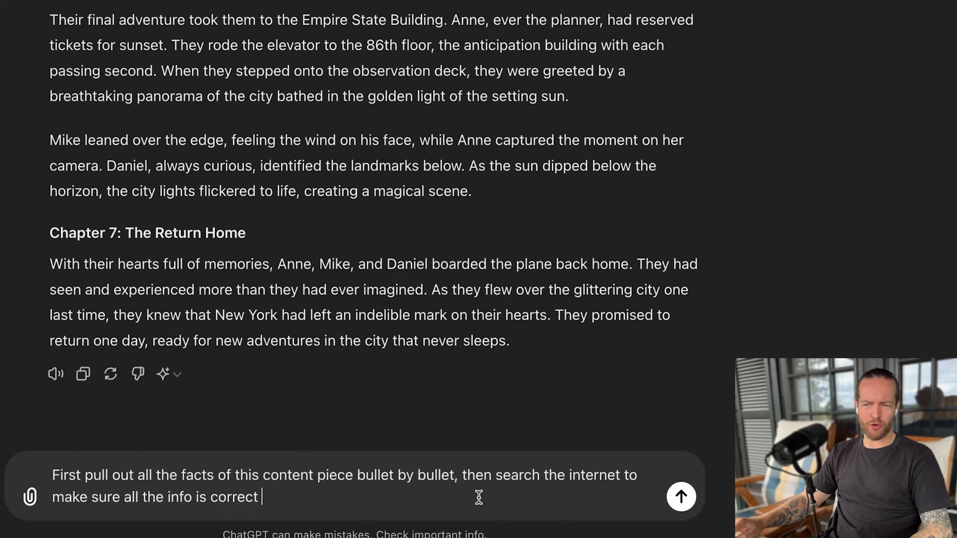
key("Return")
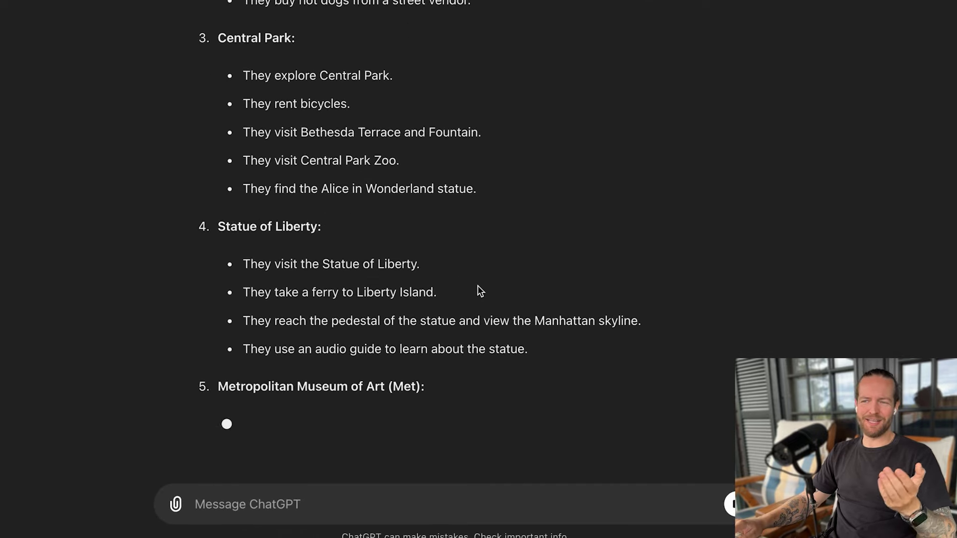
- Review the Fact and Verification pairs for each New York location
scroll(478, 285, "up", 2)
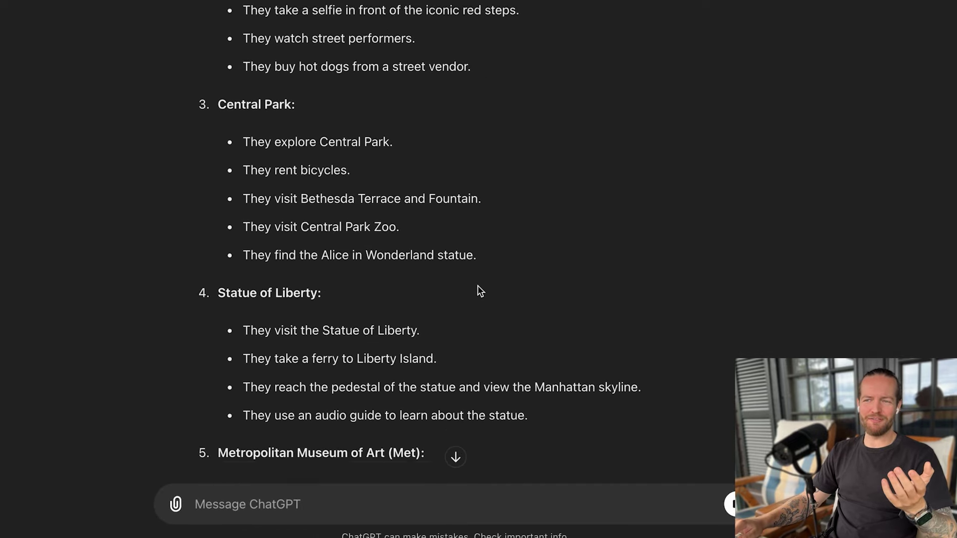
scroll(477, 286, "down", 5)
scroll(478, 286, "down", 2)
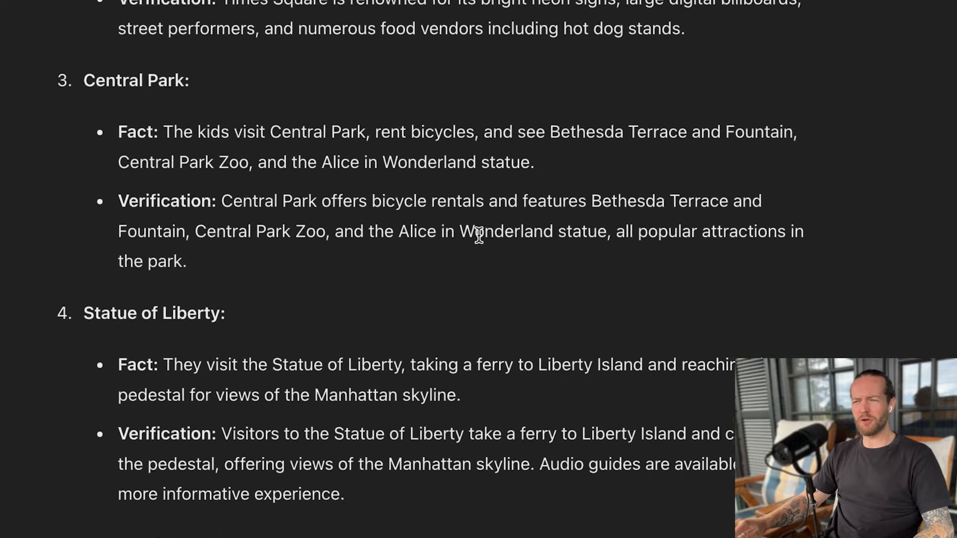
scroll(476, 231, "down", 5)
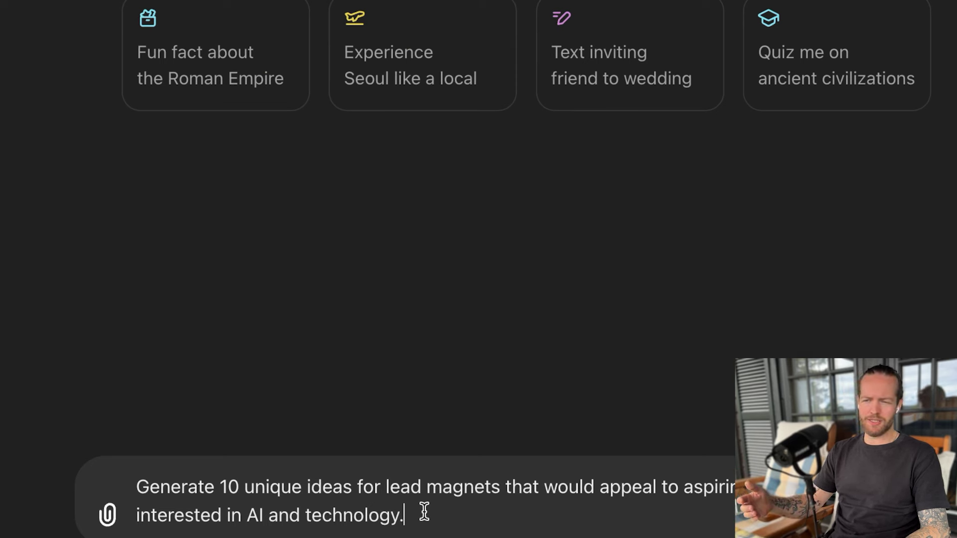
- Send the prompt for 10 lead magnet ideas for entrepreneurs interested in AI and technology
key("Return")
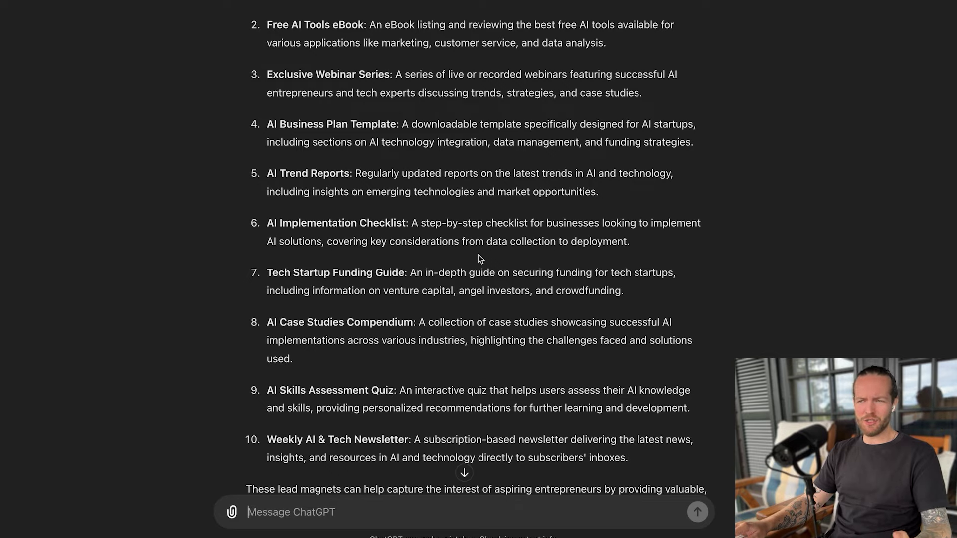
scroll(480, 259, "down", 4)
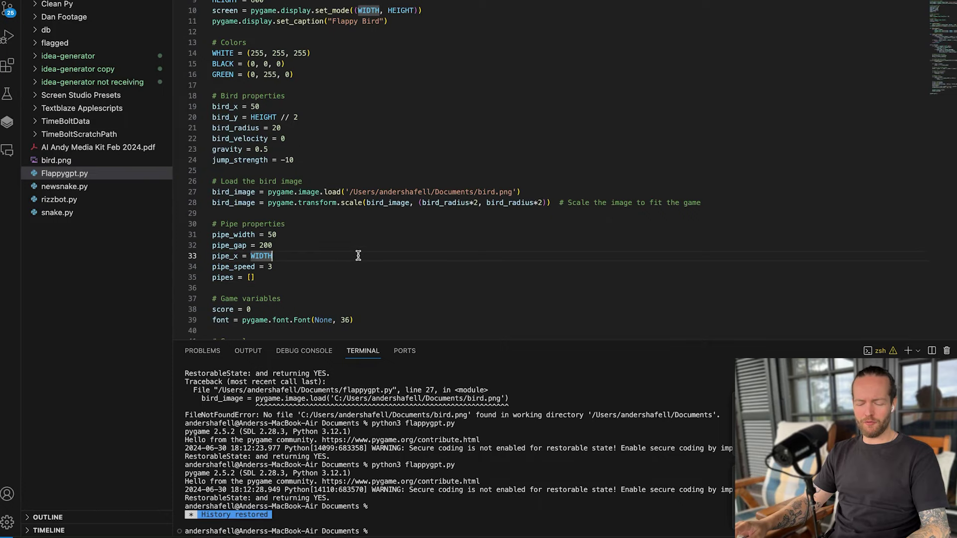
- Select all the Flappy Bird Python code in Visual Studio Code and switch to ChatGPT
key("super+a")
key("super+Tab")
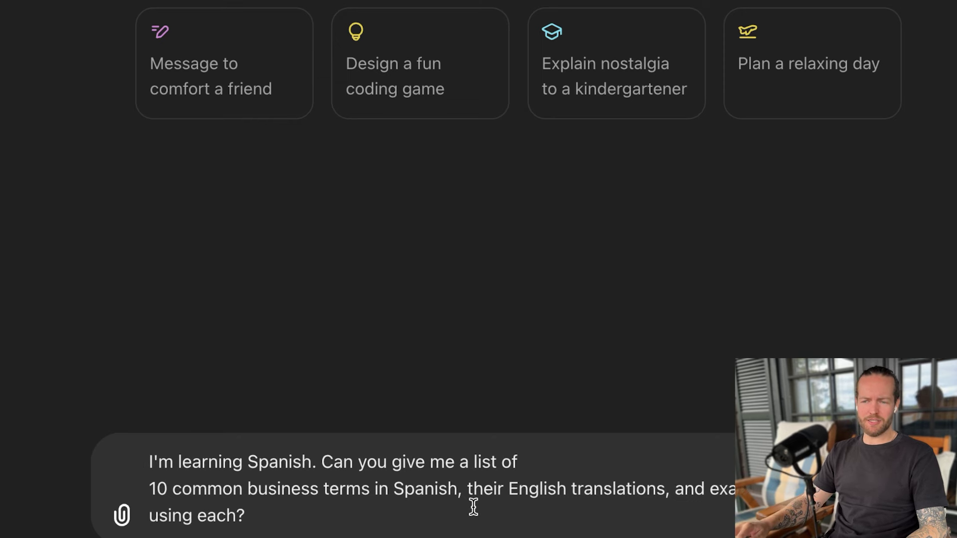
- Send the request for 10 Spanish business terms with English translations and example sentences
key("Return")
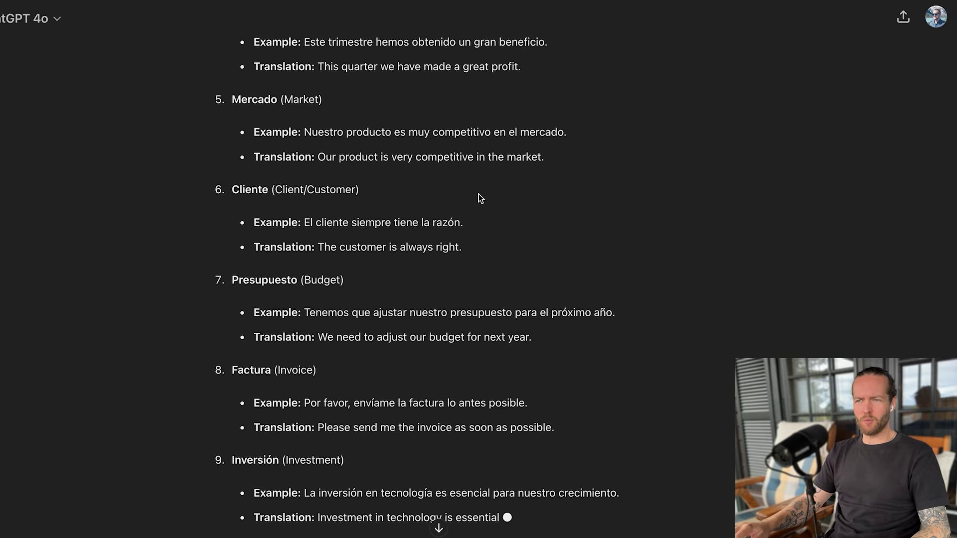
scroll(478, 164, "up", 3)
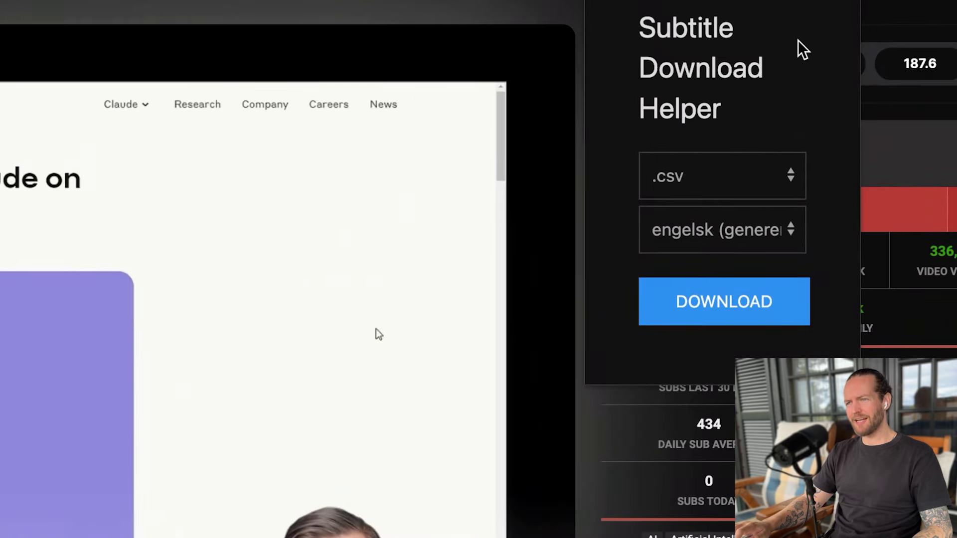
- Set the Subtitle Download Helper format to .txt and download the English auto-generated transcript
left_click(723, 188)
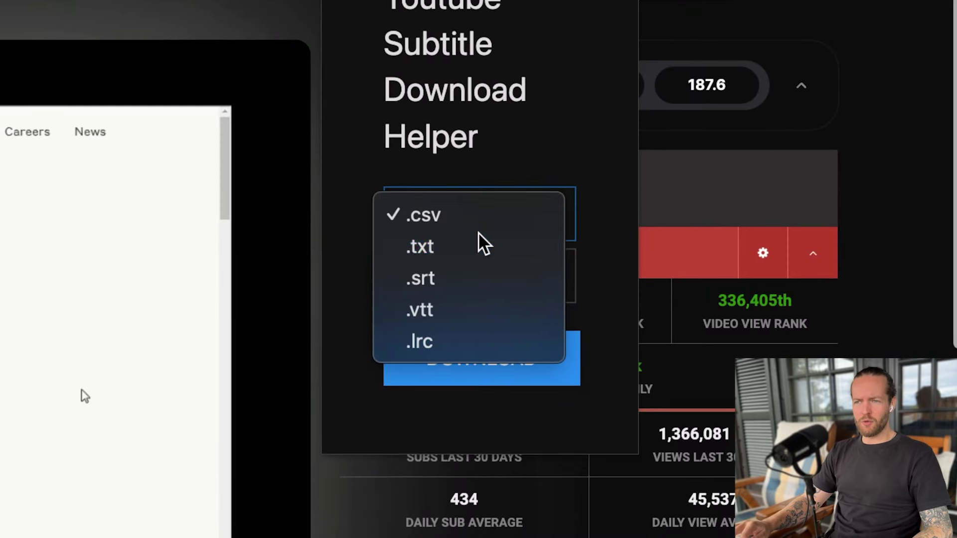
left_click(721, 202)
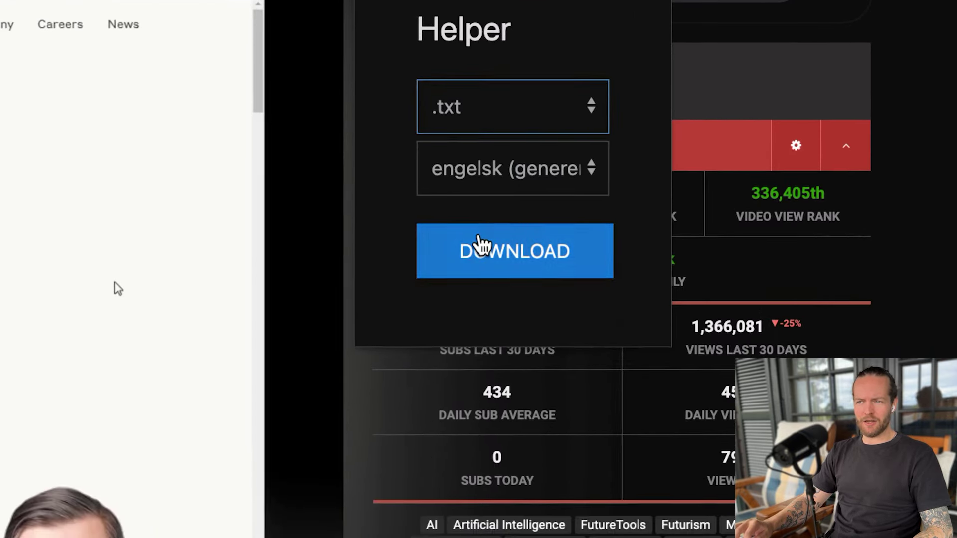
left_click(445, 343)
left_click(480, 245)
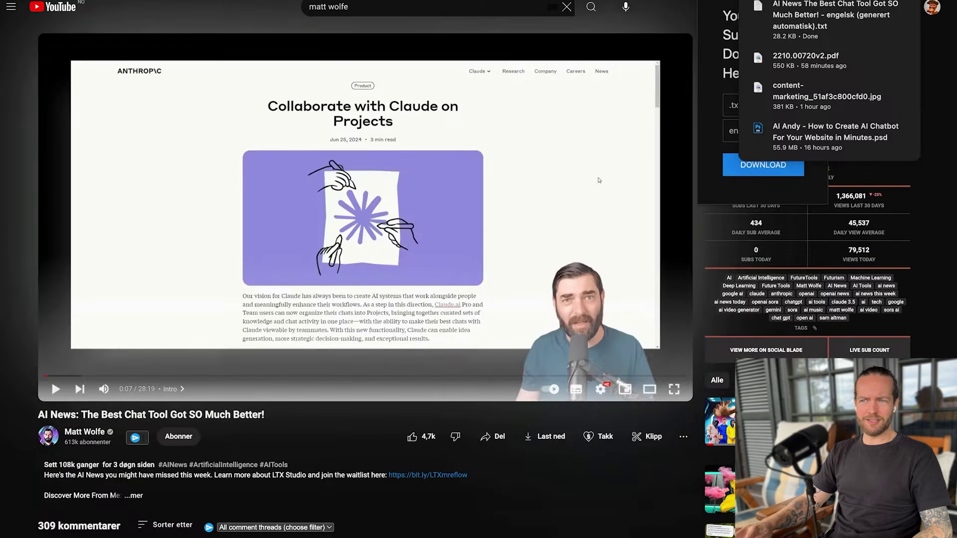
- Attach the downloaded AI News transcript .txt to ChatGPT and request a summary into key chapters
key("super+Tab")
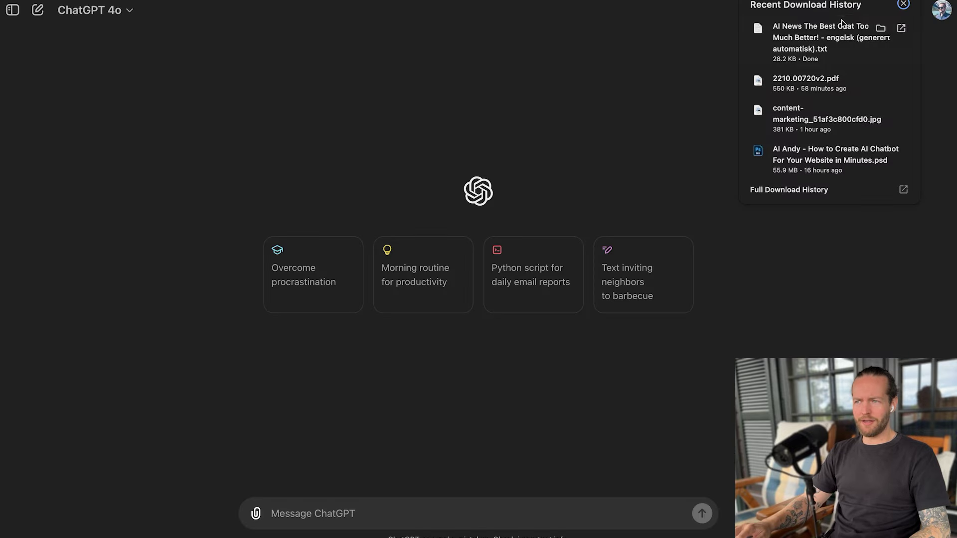
left_click_drag(806, 49, 429, 456)
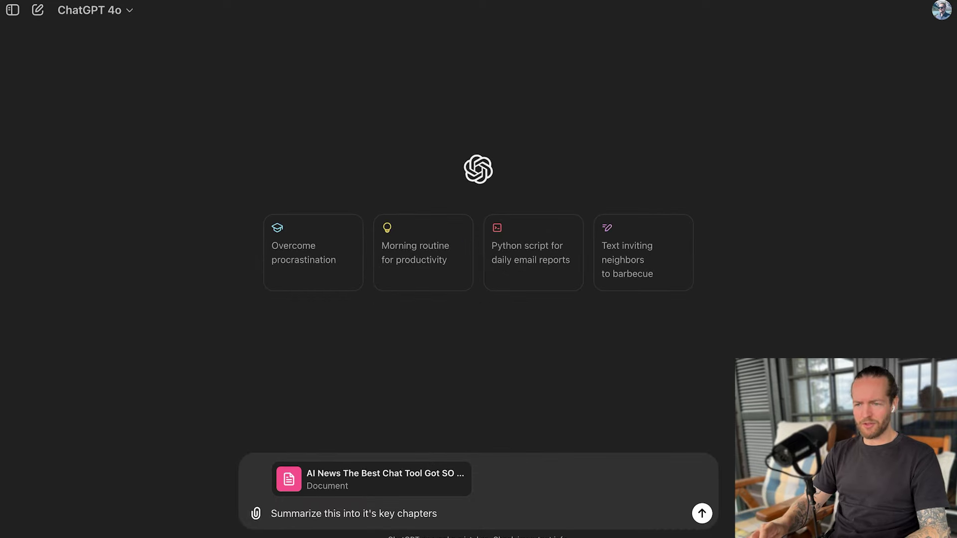
key("Return")
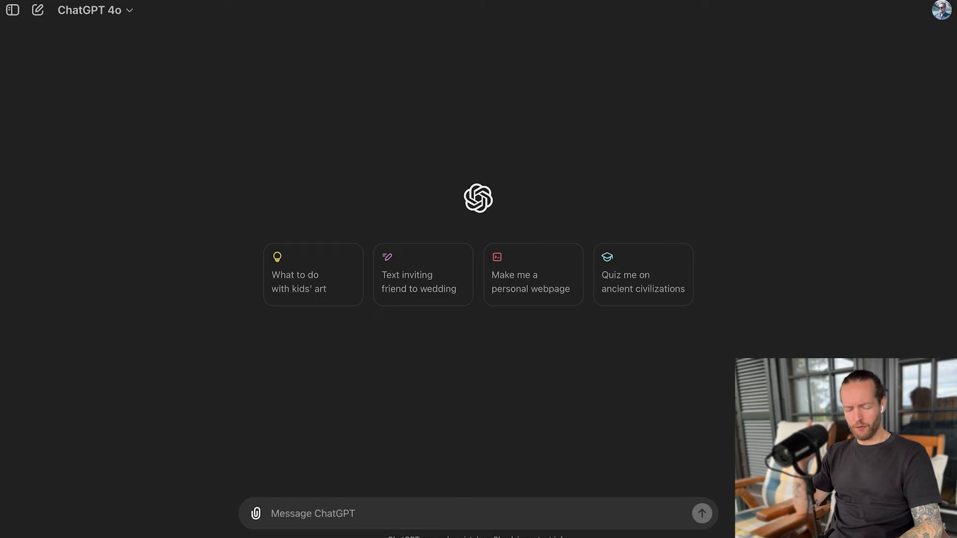
- Paste the saved SEO chapter-outline prompt for 'Descript AI Tutorial' and send it
key("super+v")
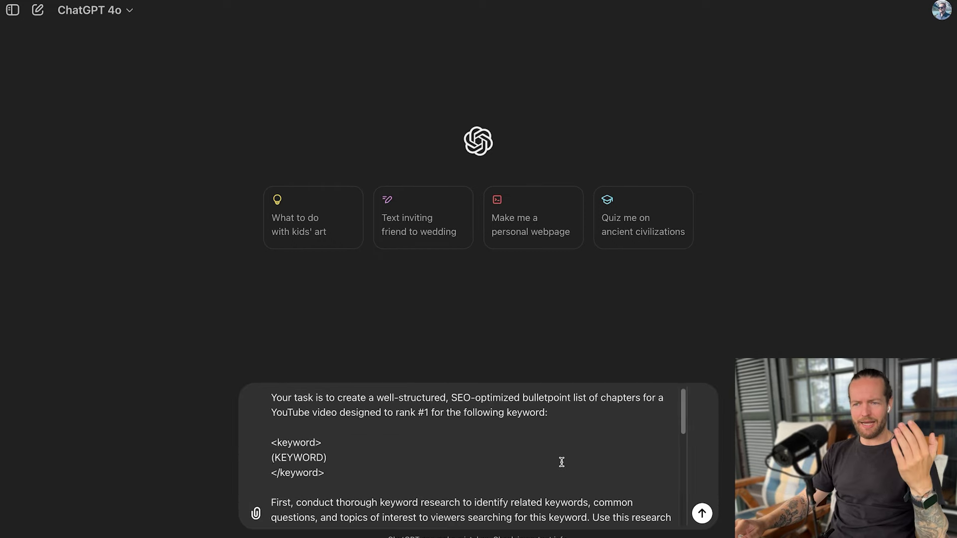
scroll(560, 459, "down", 10)
scroll(562, 462, "down", 3)
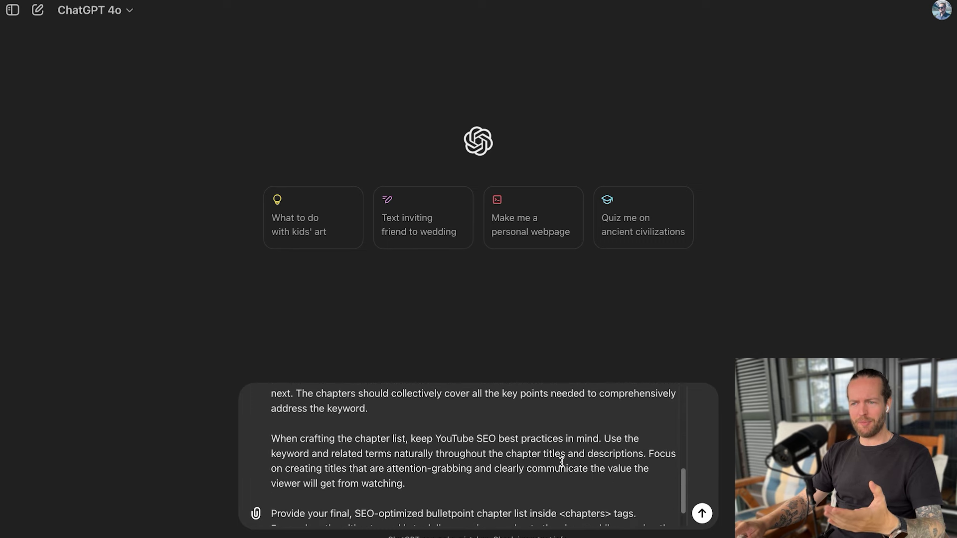
scroll(562, 462, "up", 2)
scroll(561, 462, "up", 10)
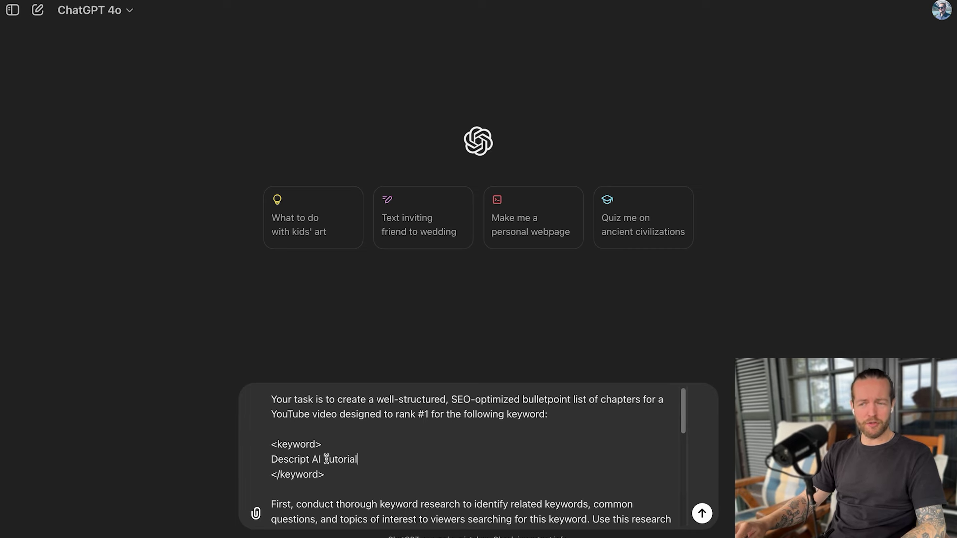
scroll(454, 459, "down", 2)
key("Return")
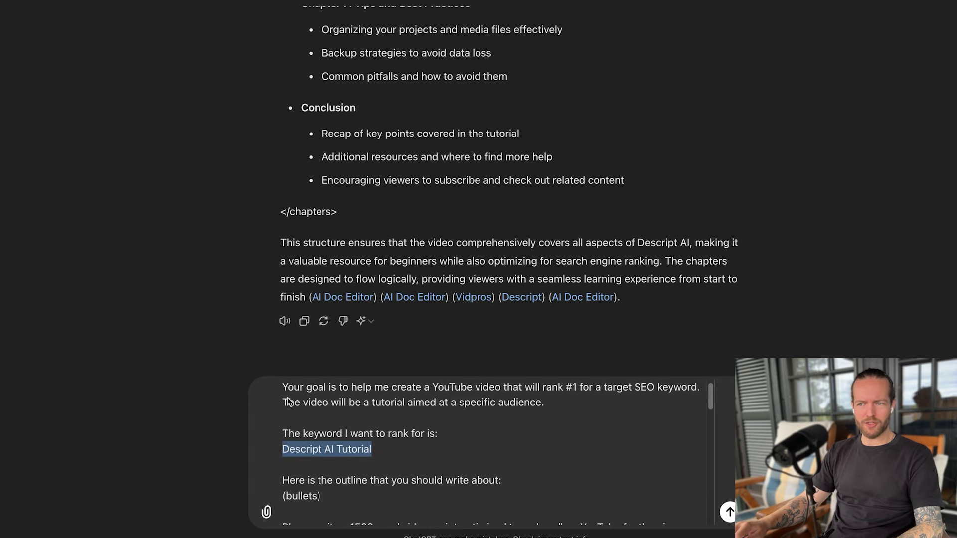
- Copy the Descript chapter list, Introduction through Conclusion, into the script prompt's outline section
scroll(453, 240, "up", 2)
left_click_drag(596, 239, 250, 163)
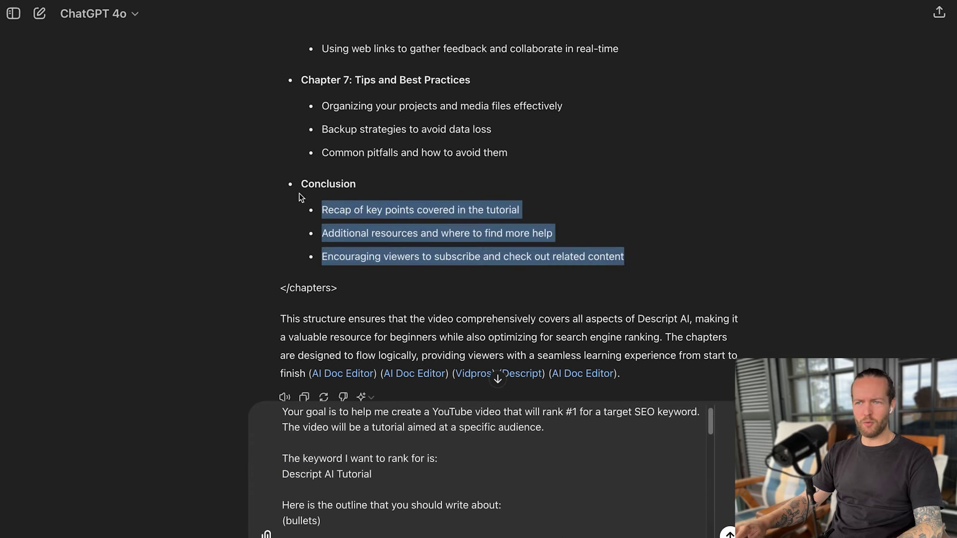
scroll(283, 135, "up", 15)
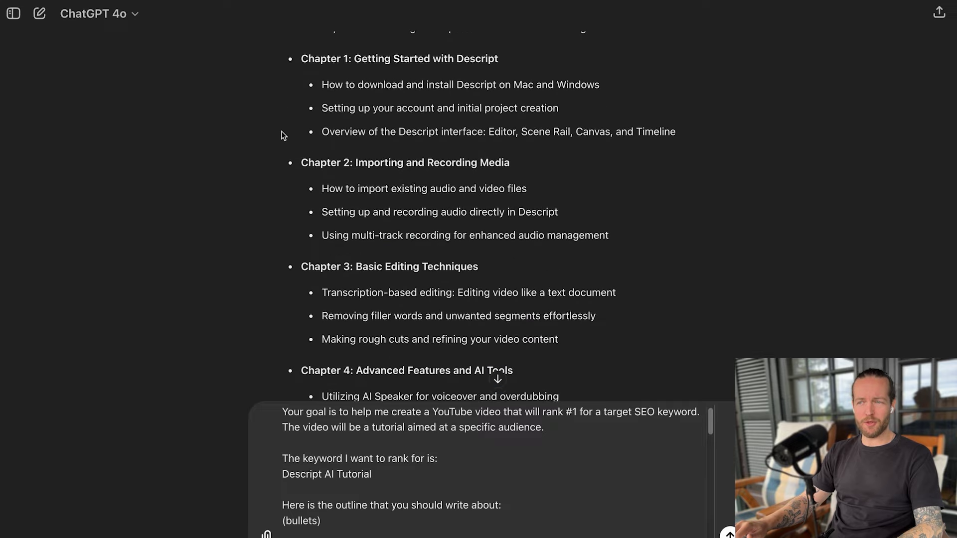
scroll(282, 136, "up", 2)
left_click(298, 83, "shift")
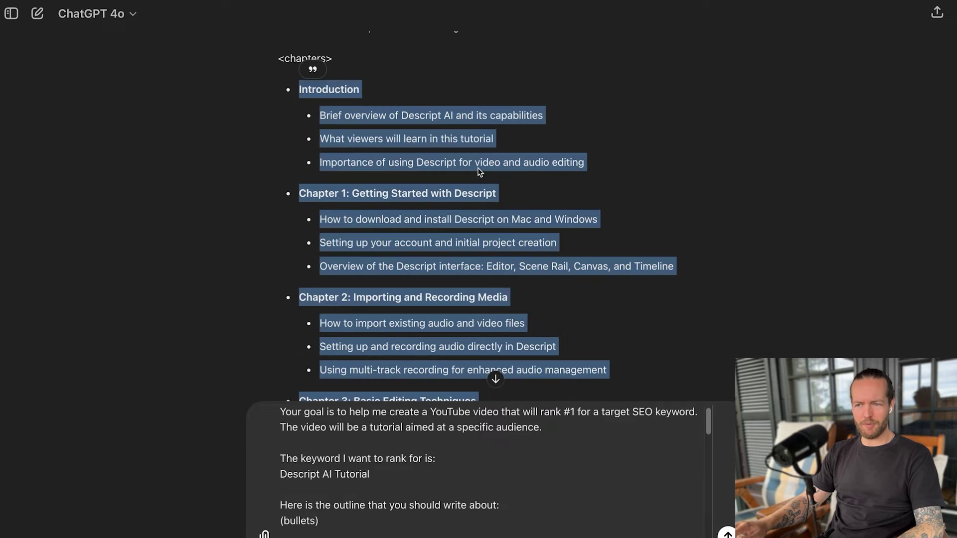
left_click(365, 494)
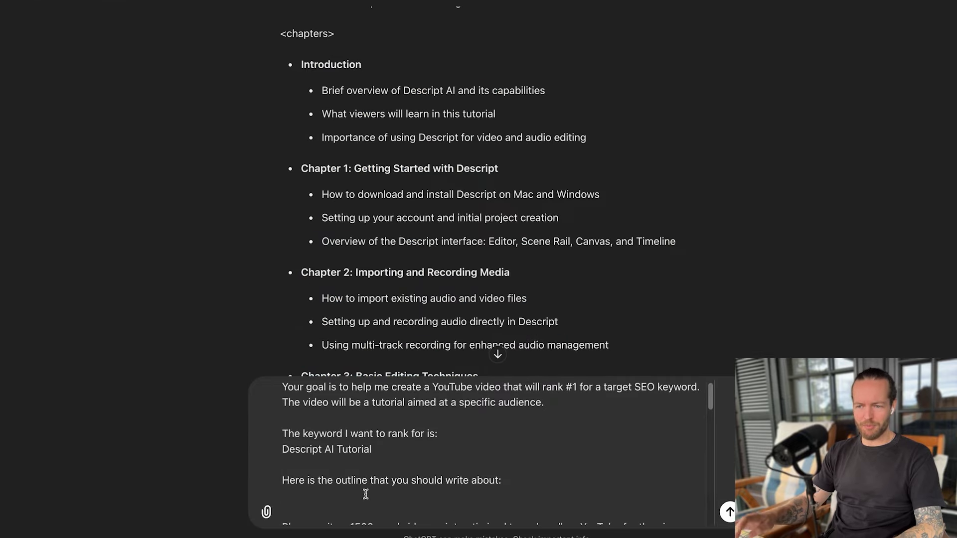
key("ctrl+v")
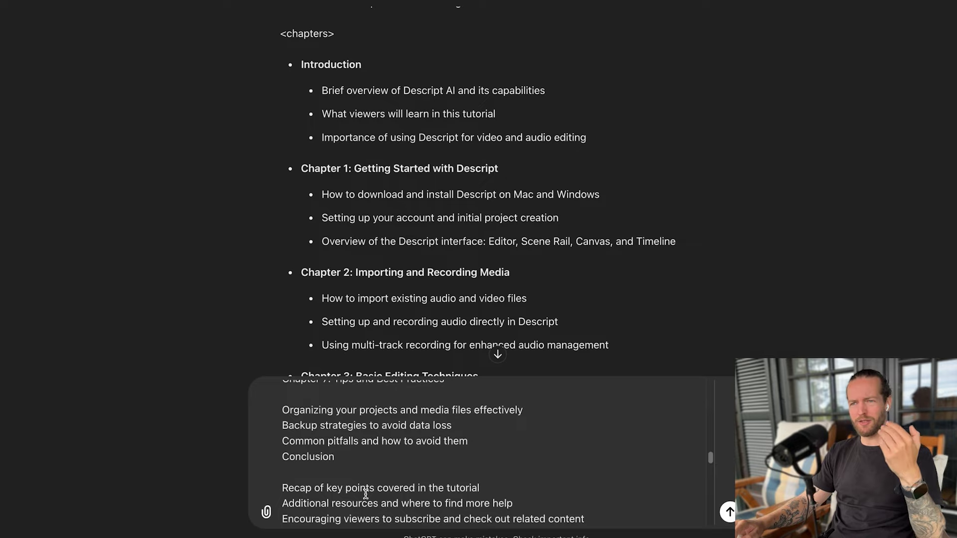
scroll(554, 310, "down", 5)
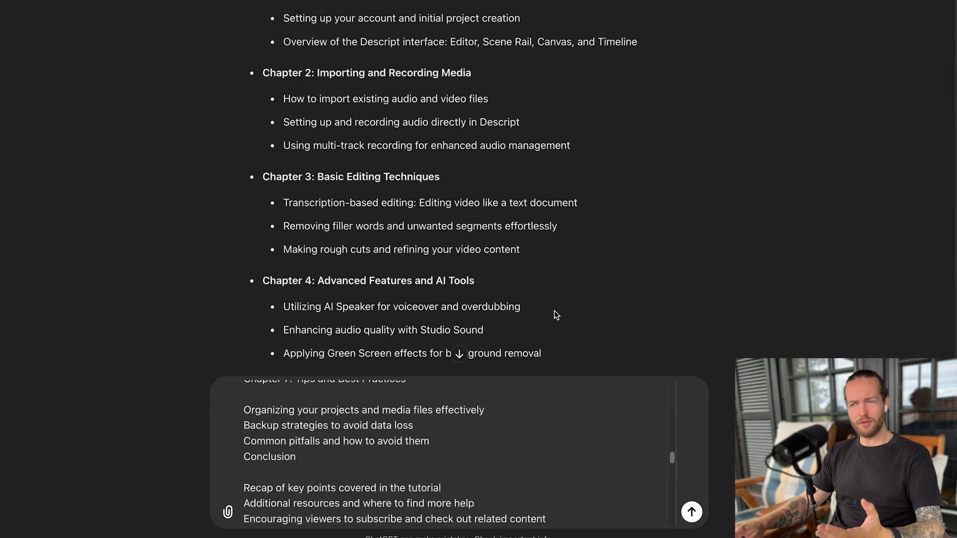
scroll(554, 311, "down", 5)
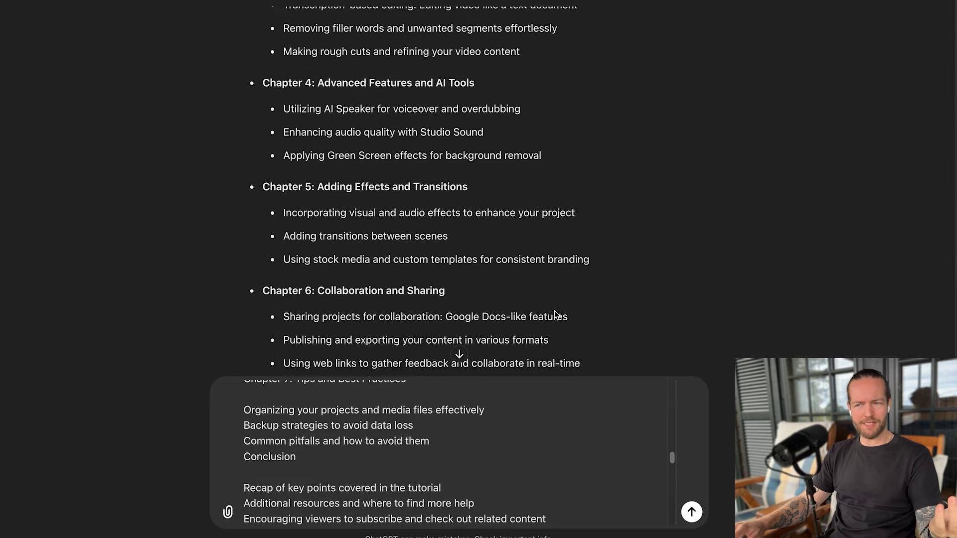
- Send the video-script prompt with the Descript outline to generate narration and visuals per chapter
scroll(554, 310, "down", 3)
key("Return")
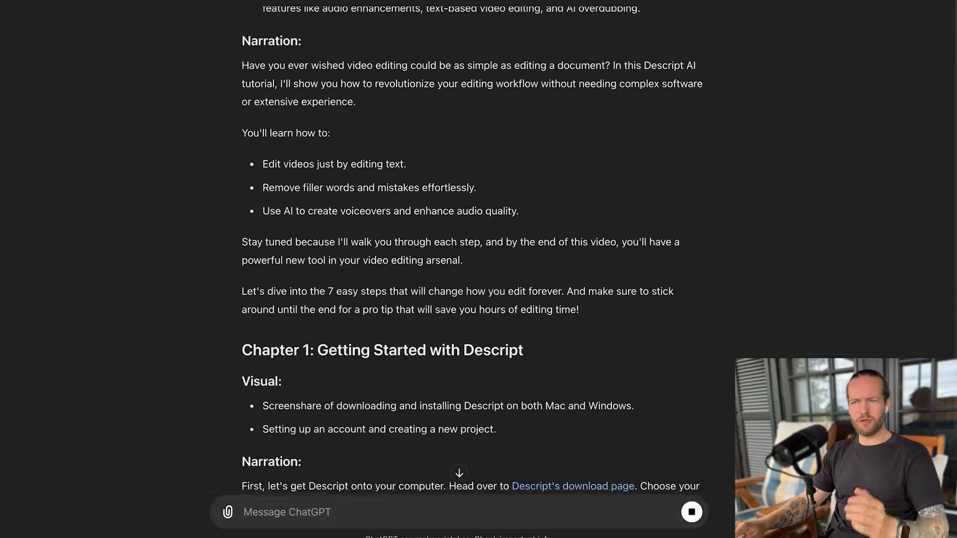